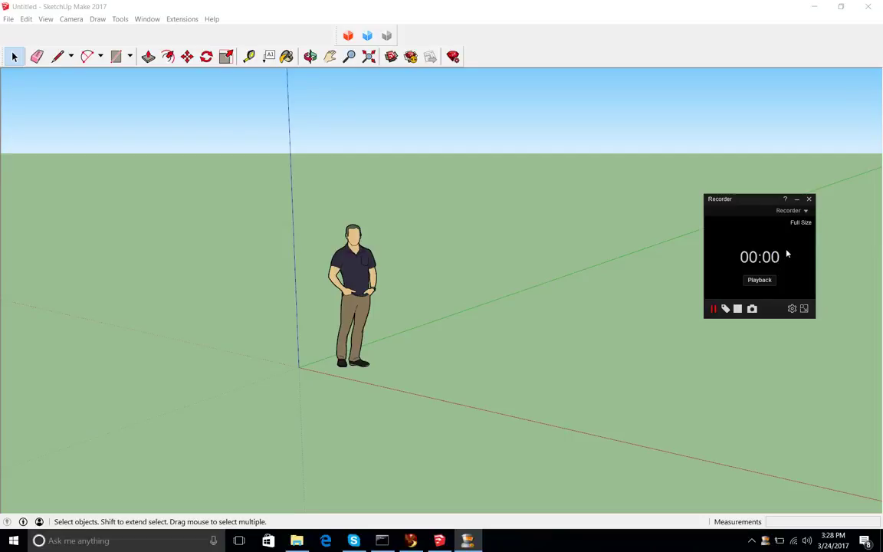
# - Delete the default human figure from the scene
pyautogui.click(796, 200)
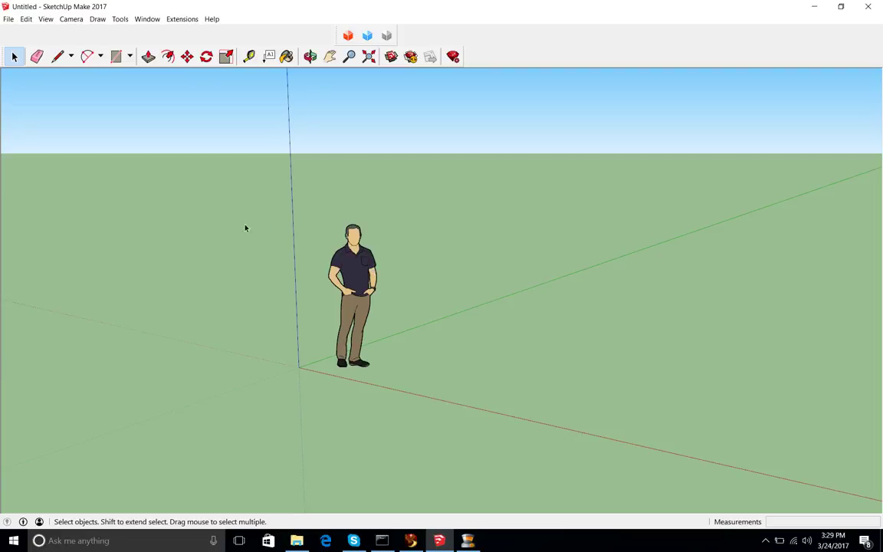
pyautogui.click(349, 263)
pyautogui.press('Delete')
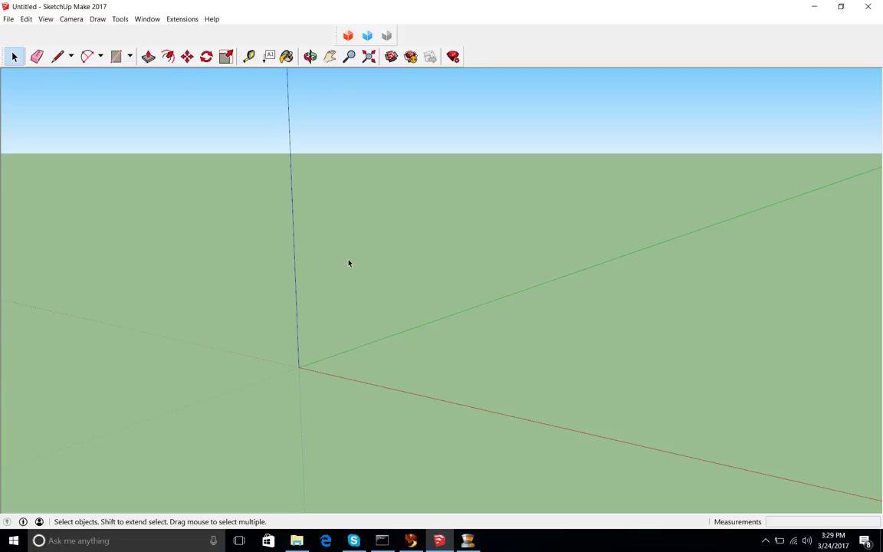
# - Draw a ground rectangle starting at the origin
pyautogui.press('r')
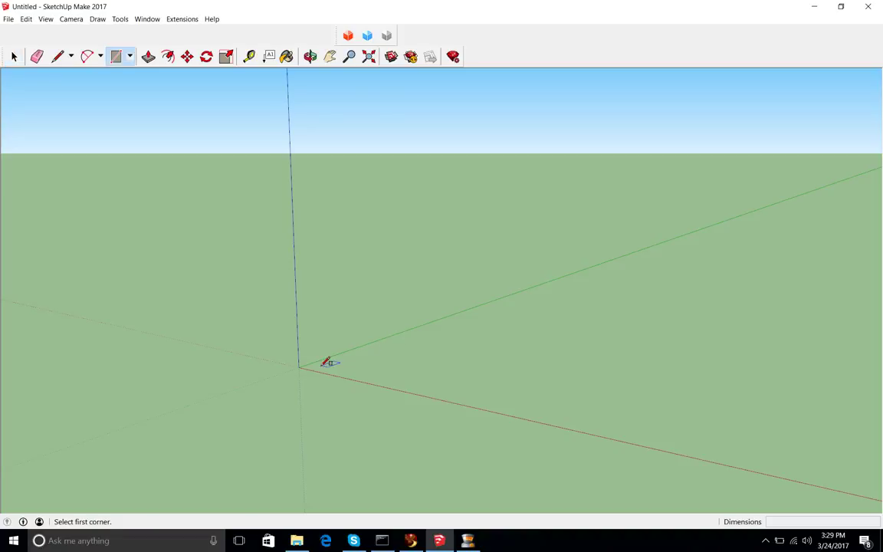
pyautogui.click(299, 368)
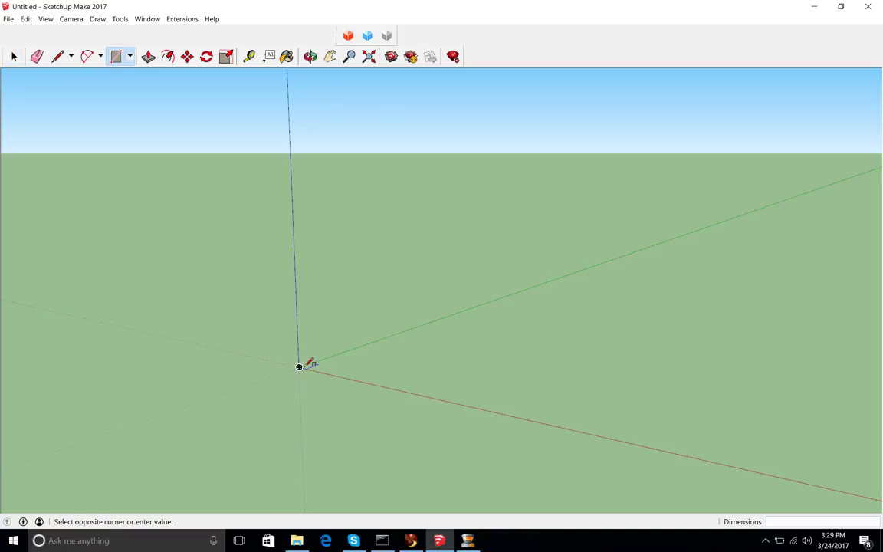
pyautogui.click(660, 335)
# - Push-pull the rectangle up into a box about 2.57 m tall
pyautogui.press('p')
pyautogui.click(493, 369)
pyautogui.click(476, 161)
pyautogui.moveTo(483, 276); pyautogui.dragTo(415, 386, button='middle')
pyautogui.press('space')
pyautogui.moveTo(514, 377); pyautogui.dragTo(418, 342, button='middle')
pyautogui.press('b')
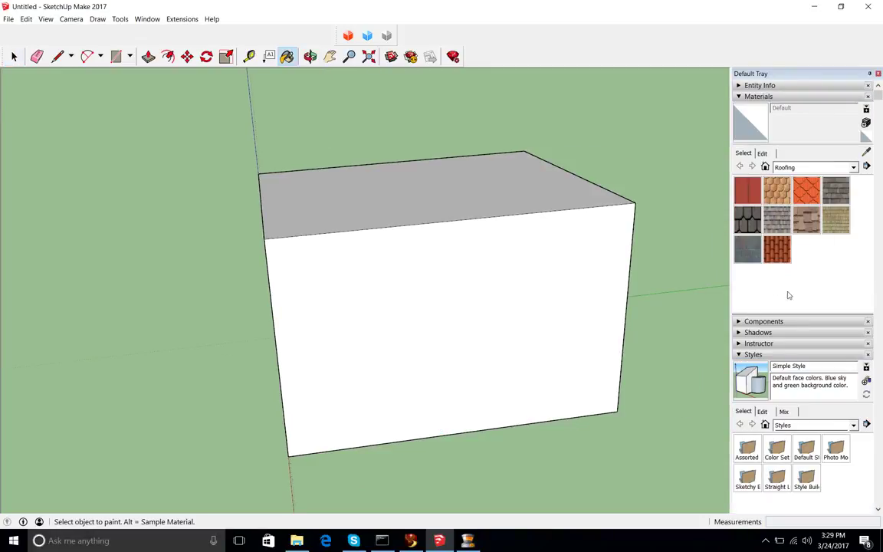
# - Paint the front with Roofing Tile Spanish and the top with Roofing Shingles Asphalt
pyautogui.click(777, 249)
pyautogui.click(562, 292)
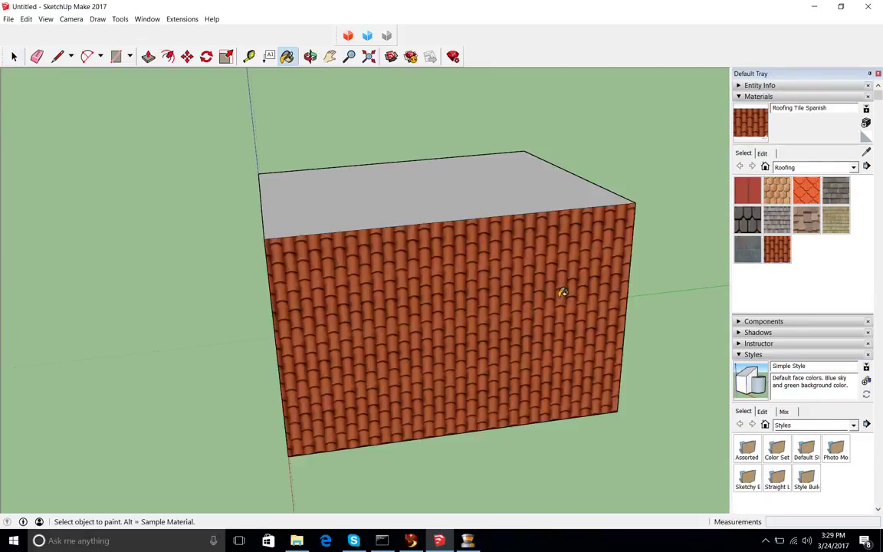
pyautogui.moveTo(460, 340); pyautogui.dragTo(845, 308, button='middle')
pyautogui.click(836, 190)
pyautogui.click(461, 201)
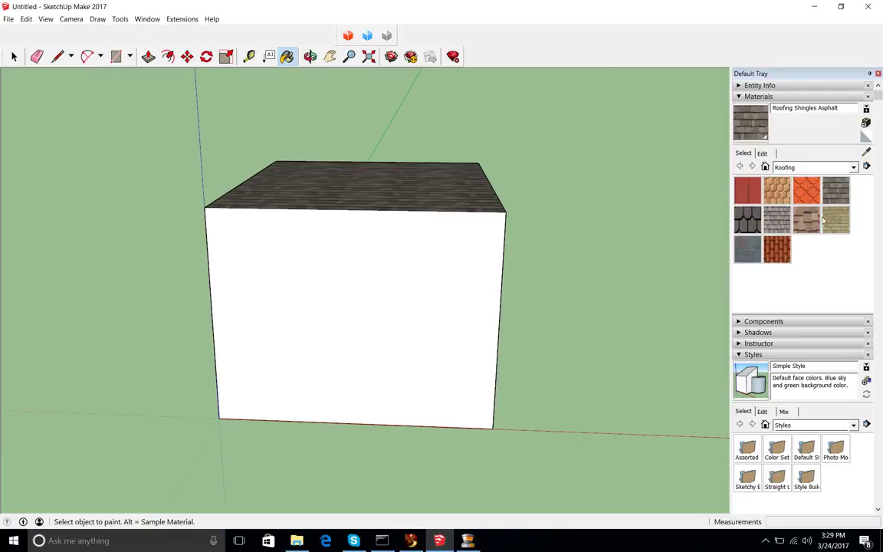
# - Paint the front with leaf squares carpet and another face with striped upholstery
pyautogui.click(853, 168)
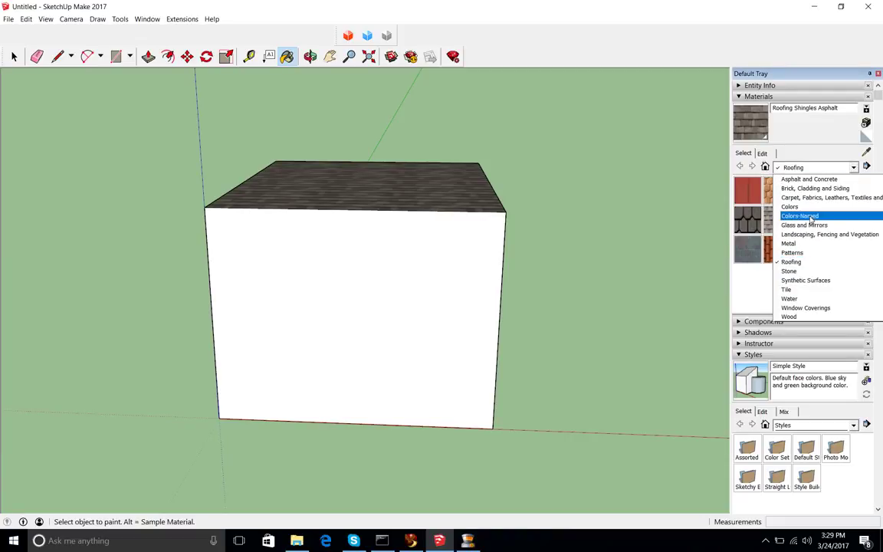
pyautogui.click(824, 197)
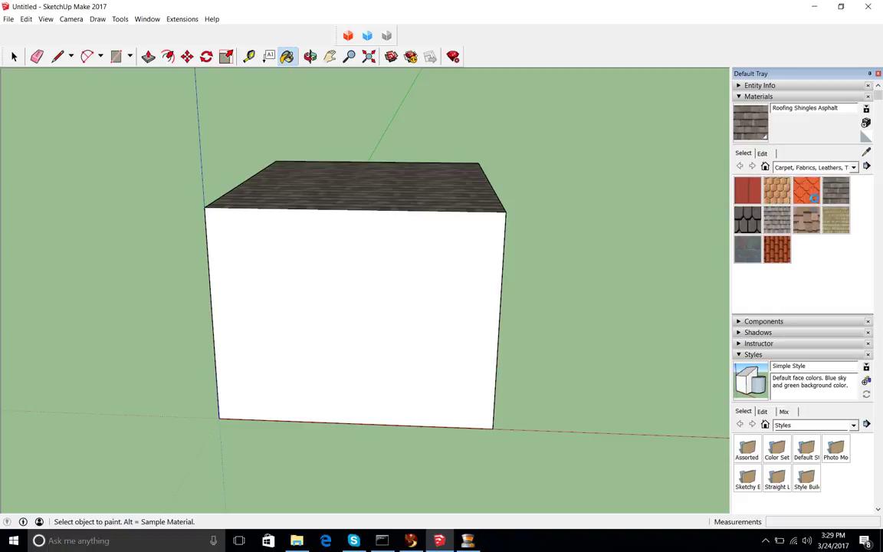
pyautogui.click(777, 220)
pyautogui.click(361, 334)
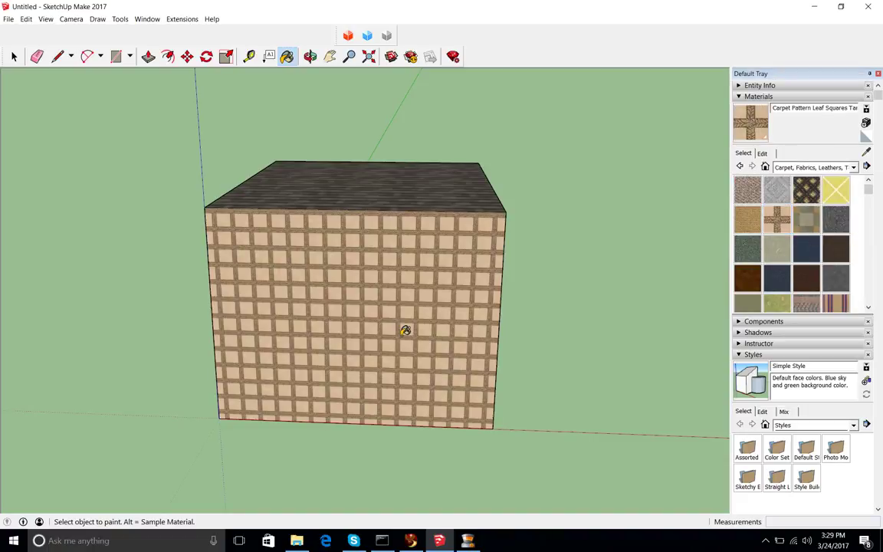
pyautogui.moveTo(325, 337)
pyautogui.mouseDown(button='middle')
pyautogui.moveTo(544, 314)
pyautogui.moveTo(694, 315)
pyautogui.mouseUp(button='middle')
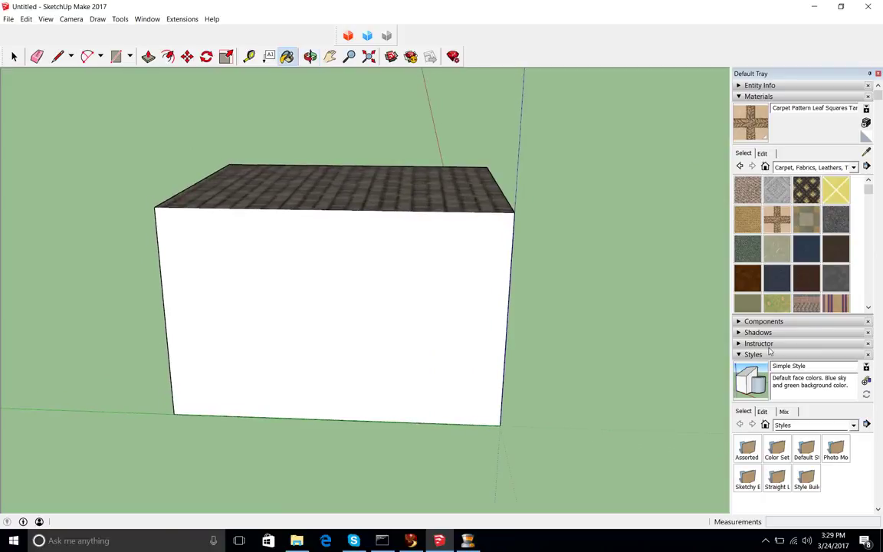
pyautogui.click(837, 304)
pyautogui.click(384, 309)
# - Paint the remaining faces with Carpet Diamond Yellow and Wallpaper Dog Bone
pyautogui.moveTo(337, 325)
pyautogui.mouseDown(button='middle')
pyautogui.moveTo(483, 404)
pyautogui.moveTo(627, 302)
pyautogui.moveTo(537, 307)
pyautogui.mouseUp(button='middle')
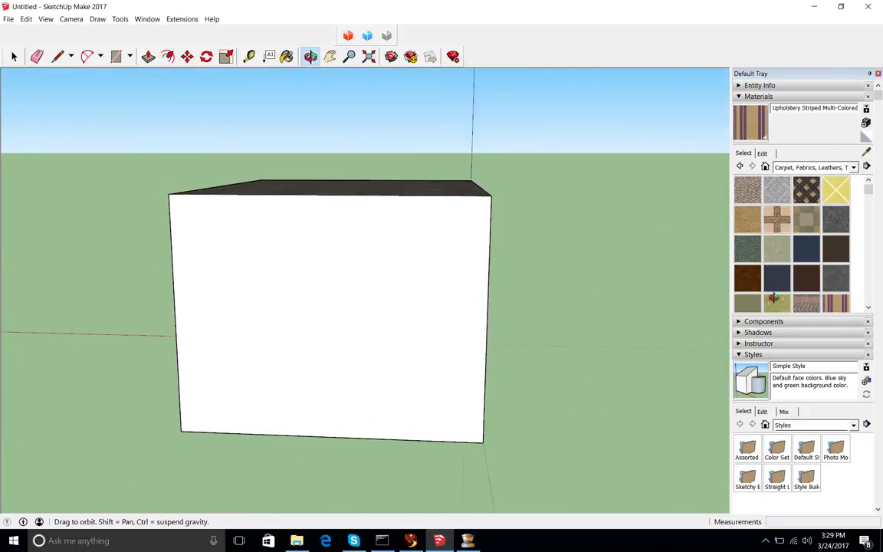
pyautogui.click(836, 189)
pyautogui.click(337, 324)
pyautogui.moveTo(375, 338)
pyautogui.mouseDown(button='middle')
pyautogui.moveTo(563, 394)
pyautogui.moveTo(404, 292)
pyautogui.moveTo(418, 243)
pyautogui.moveTo(2, 277)
pyautogui.moveTo(341, 227)
pyautogui.moveTo(44, 114)
pyautogui.moveTo(579, 281)
pyautogui.moveTo(207, 245)
pyautogui.moveTo(438, 184)
pyautogui.moveTo(418, 211)
pyautogui.moveTo(421, 148)
pyautogui.moveTo(390, 127)
pyautogui.mouseUp(button='middle')
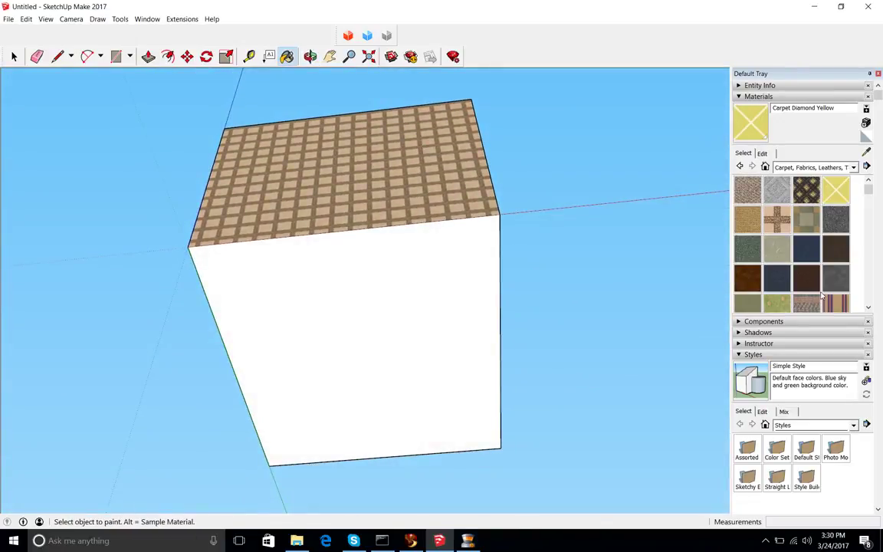
pyautogui.scroll(-3, 834, 275)
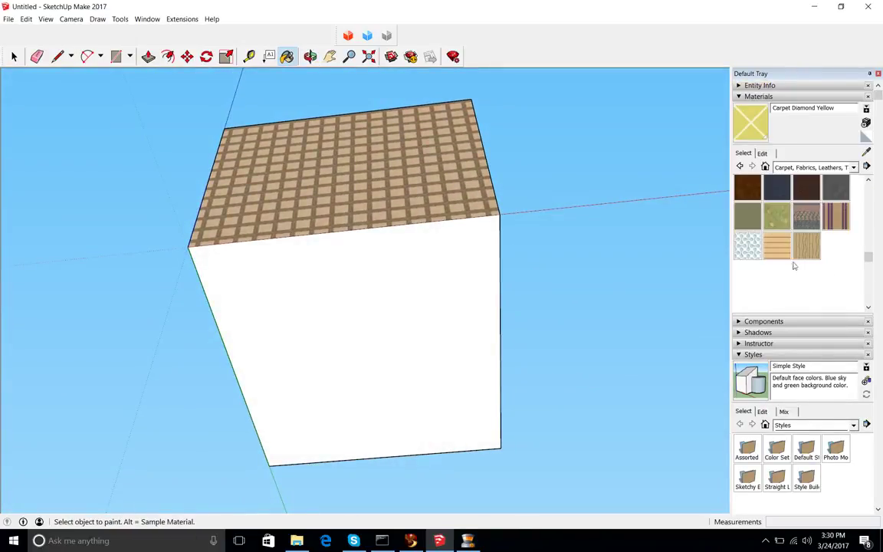
pyautogui.click(748, 246)
pyautogui.click(436, 311)
# - Orbit to check the textures, then close the Materials tray and return to Select
pyautogui.moveTo(360, 260)
pyautogui.mouseDown(button='middle')
pyautogui.moveTo(349, 270)
pyautogui.moveTo(377, 424)
pyautogui.moveTo(434, 311)
pyautogui.moveTo(7, 188)
pyautogui.moveTo(448, 263)
pyautogui.moveTo(104, 191)
pyautogui.moveTo(191, 98)
pyautogui.moveTo(115, 110)
pyautogui.moveTo(548, 266)
pyautogui.moveTo(335, 190)
pyautogui.moveTo(639, 285)
pyautogui.moveTo(350, 233)
pyautogui.moveTo(582, 239)
pyautogui.moveTo(621, 256)
pyautogui.mouseUp(button='middle')
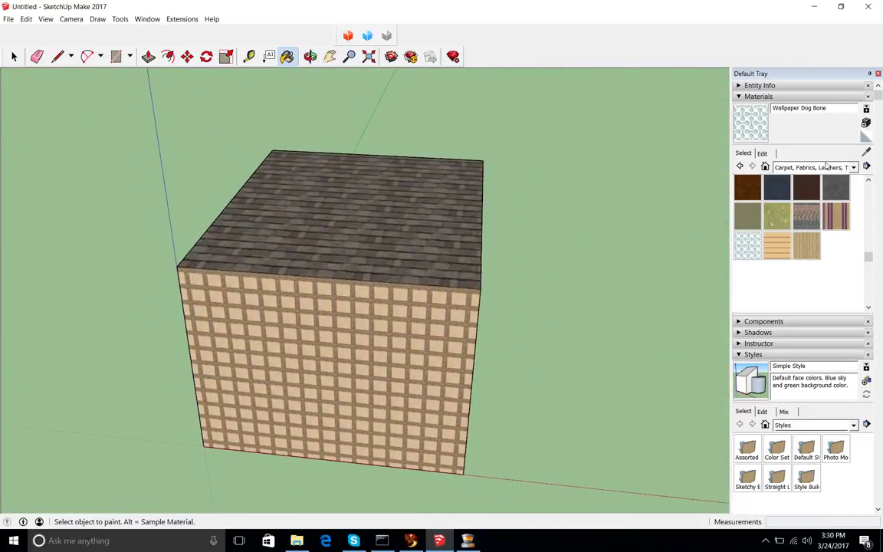
pyautogui.click(879, 74)
pyautogui.scroll(-2, 517, 207)
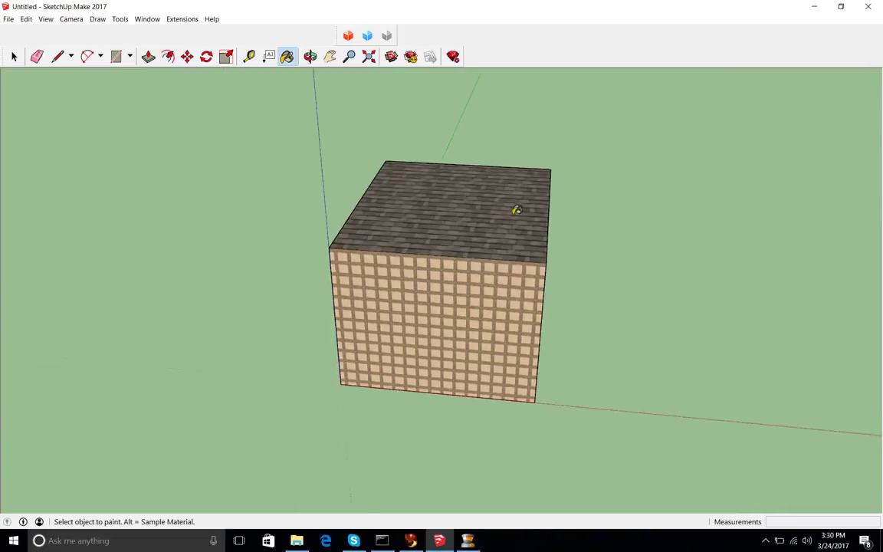
pyautogui.press('space')
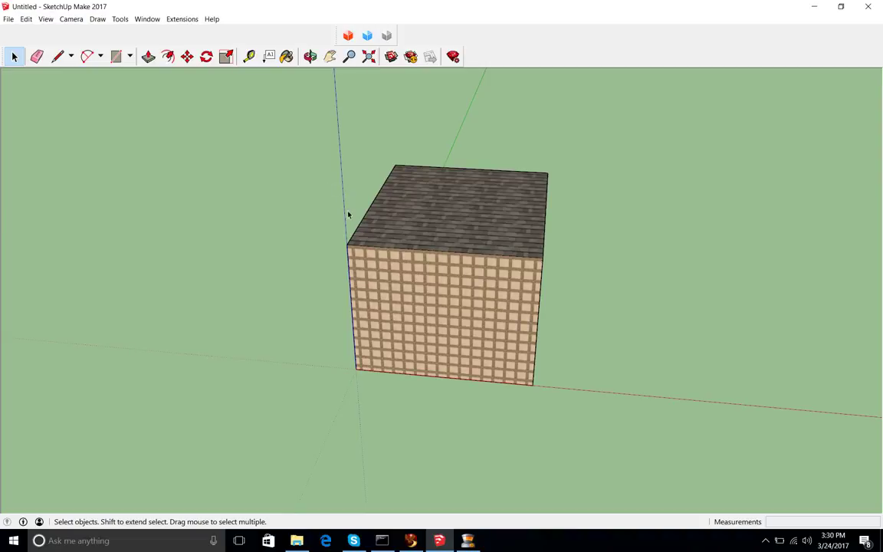
# - Export the model as a COLLADA file named 2017 to RamDisk (R:), then minimize SketchUp
pyautogui.click(7, 21)
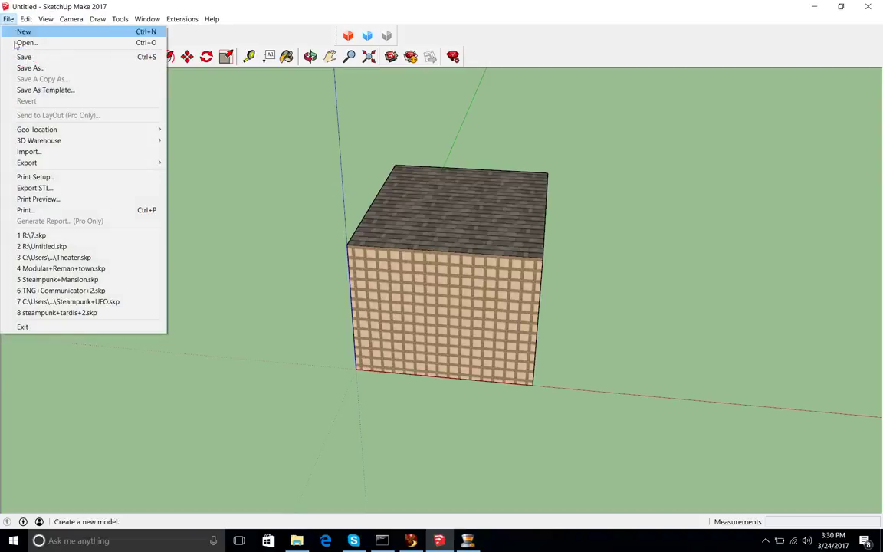
pyautogui.moveTo(54, 162)
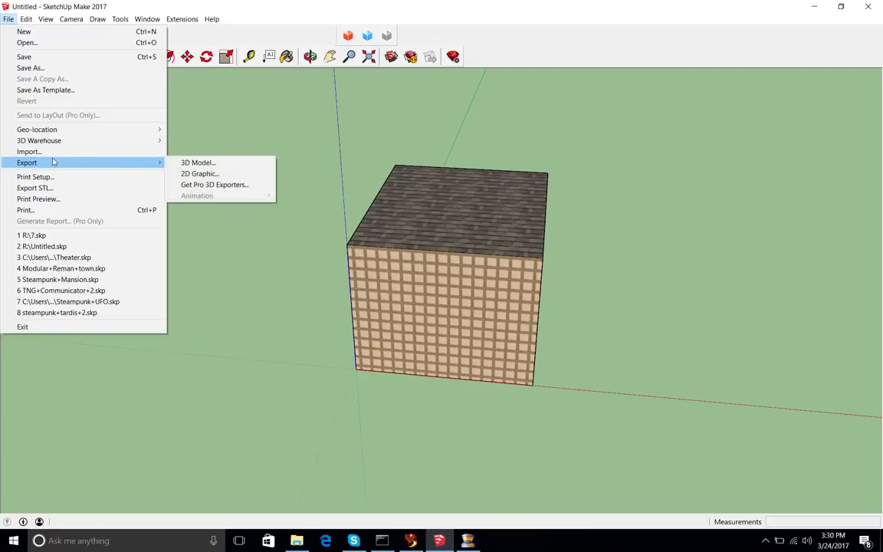
pyautogui.click(216, 162)
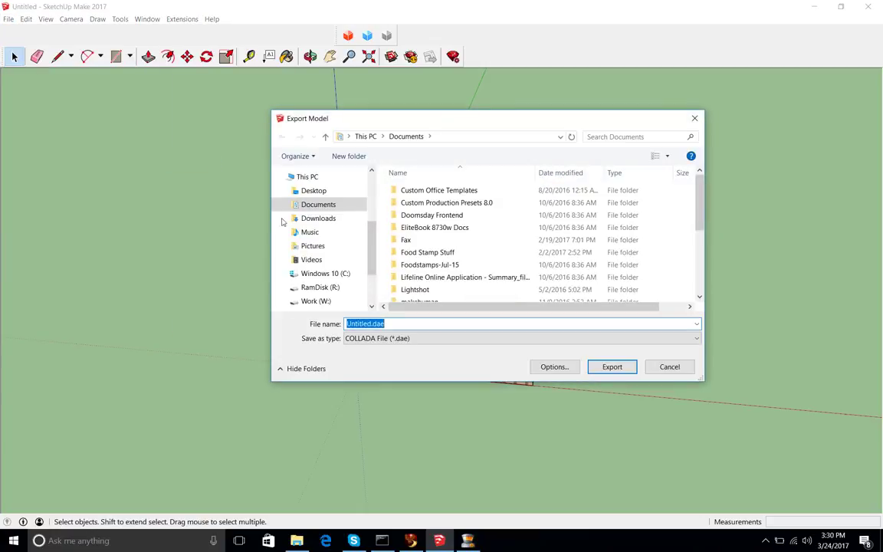
pyautogui.click(299, 287)
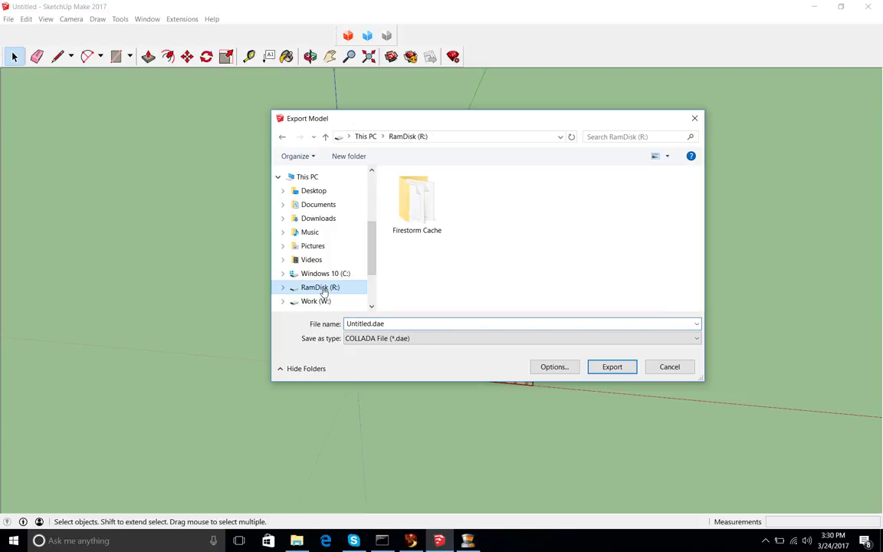
pyautogui.click(312, 325)
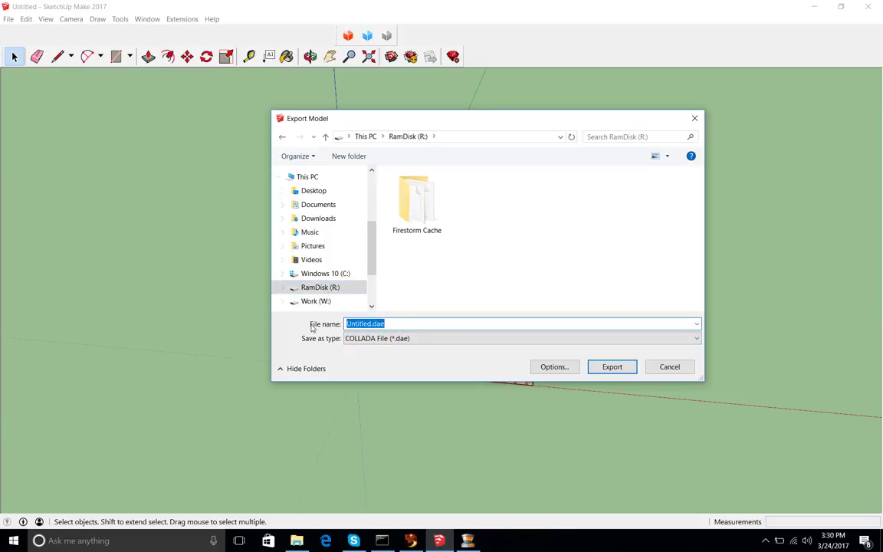
pyautogui.write('2017')
pyautogui.press('Return')
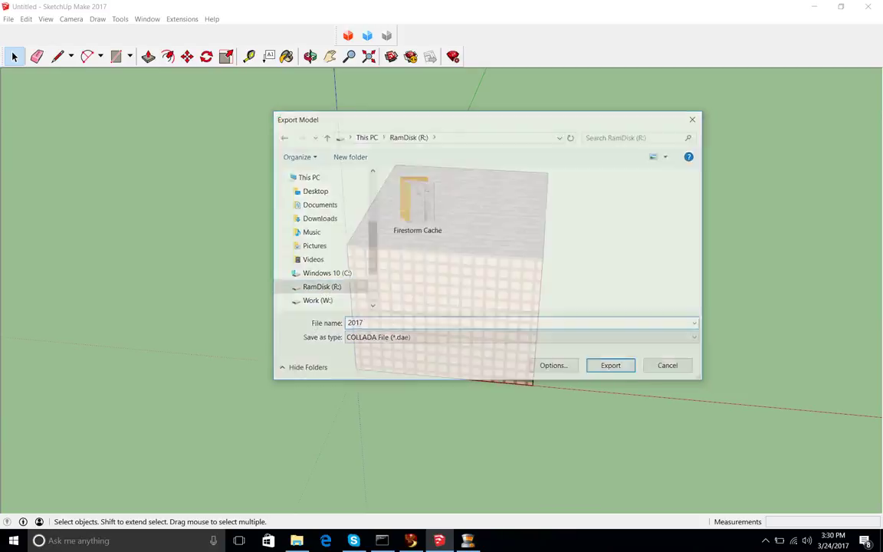
pyautogui.click(815, 6)
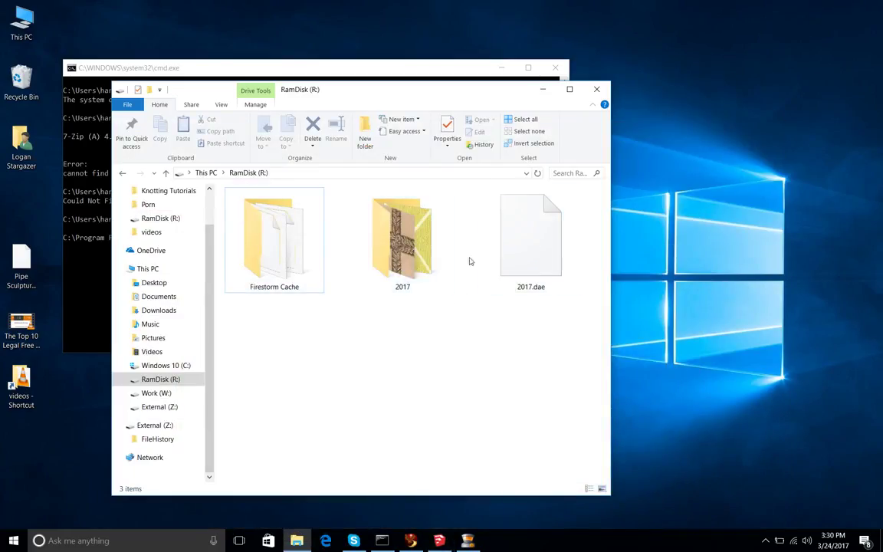
# - Check the 2017 texture folder, return to RamDisk, and switch to Firestorm
pyautogui.doubleClick(414, 249)
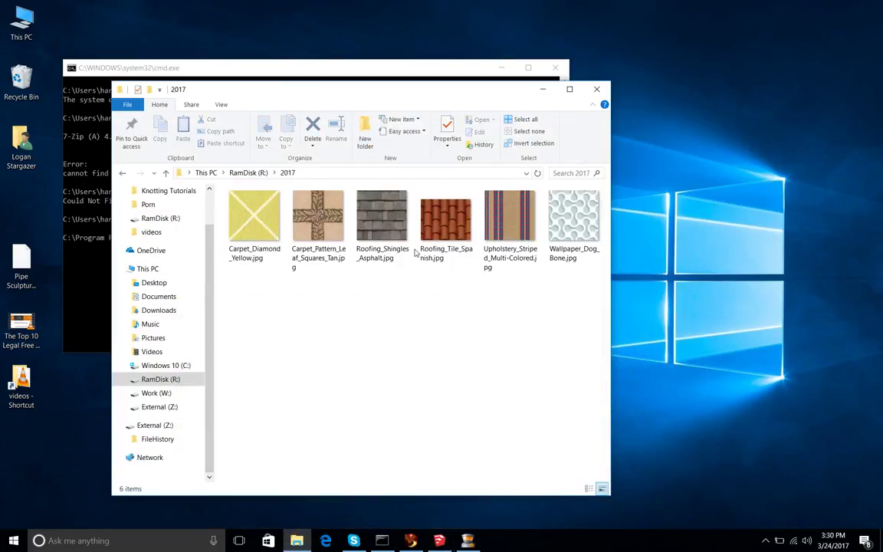
pyautogui.click(166, 172)
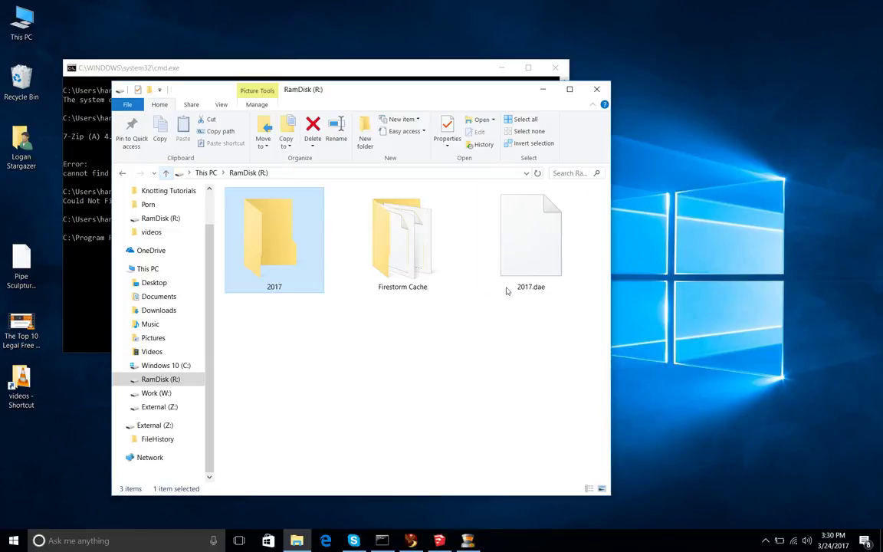
pyautogui.click(411, 541)
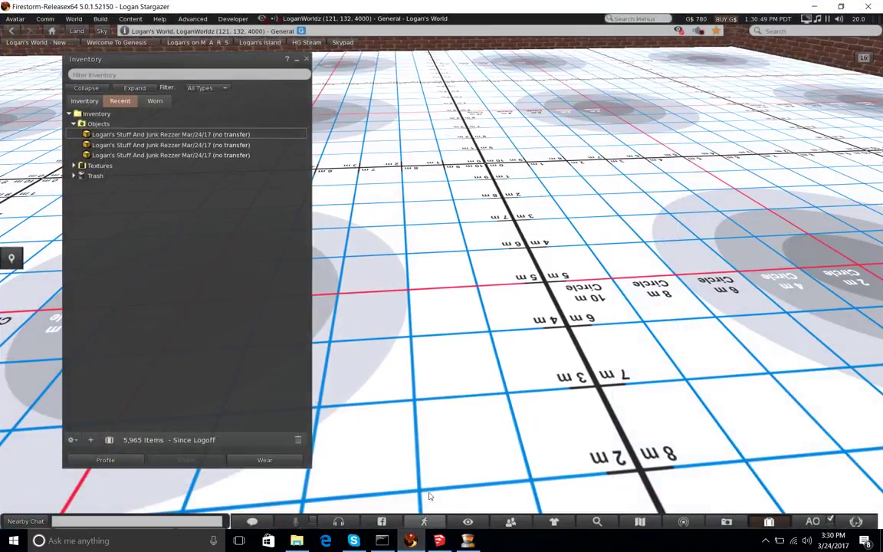
# - Load 2017.dae from RamDisk into the mesh model uploader
pyautogui.click(101, 18)
pyautogui.moveTo(154, 168)
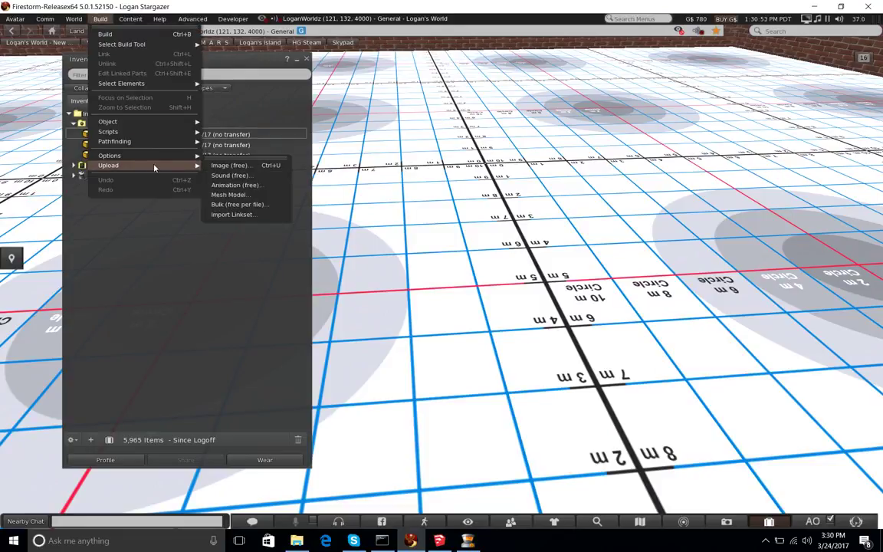
pyautogui.click(227, 195)
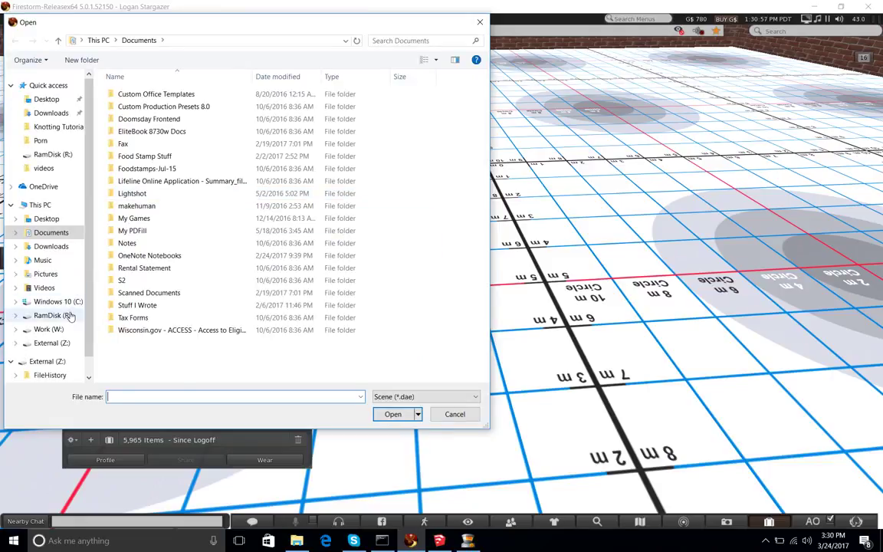
pyautogui.click(69, 315)
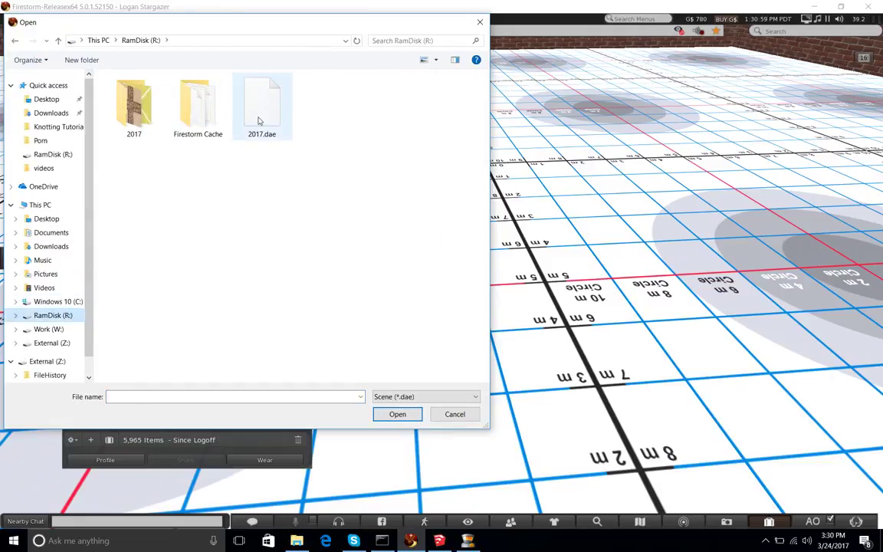
pyautogui.doubleClick(260, 120)
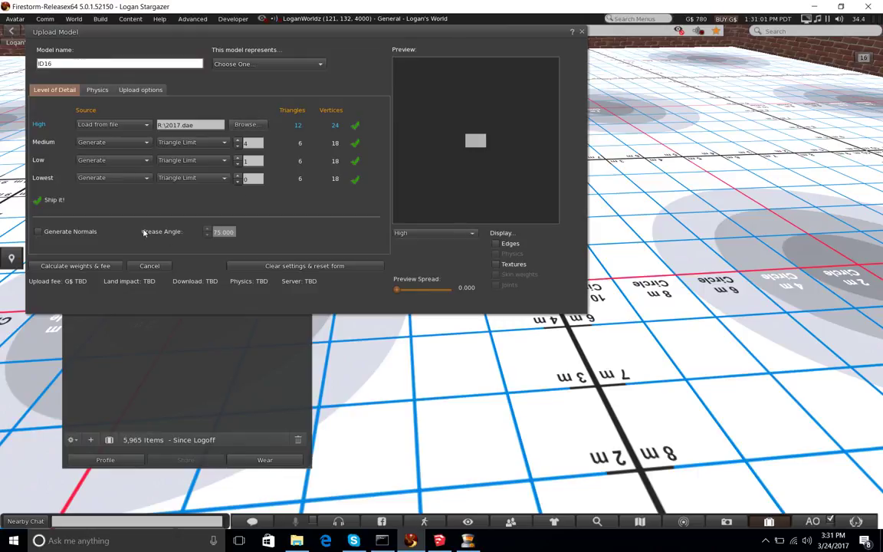
# - Include textures, calculate weights and fee, and upload the mesh
pyautogui.click(140, 90)
pyautogui.click(44, 128)
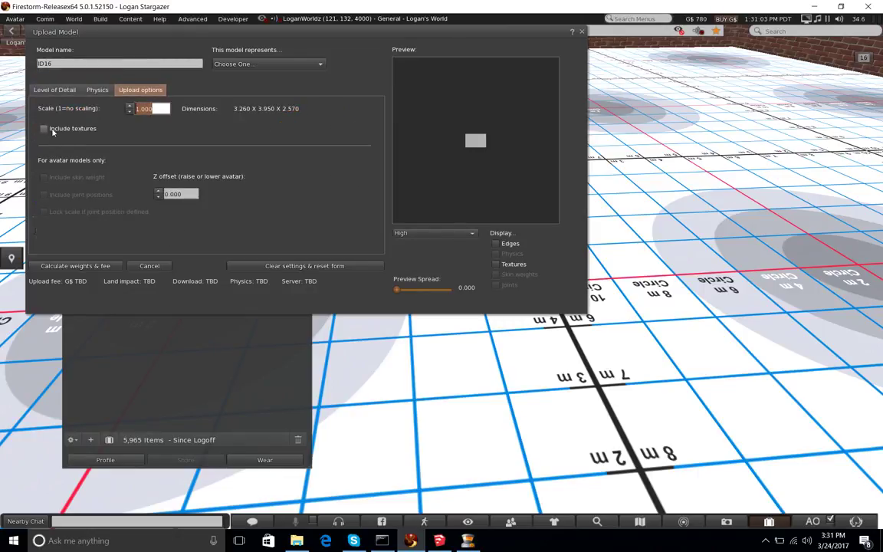
pyautogui.click(77, 265)
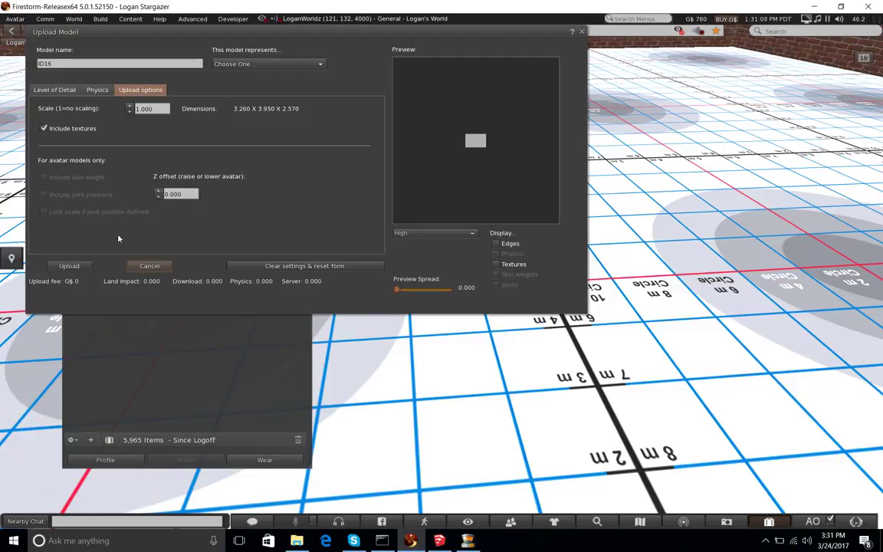
pyautogui.click(78, 271)
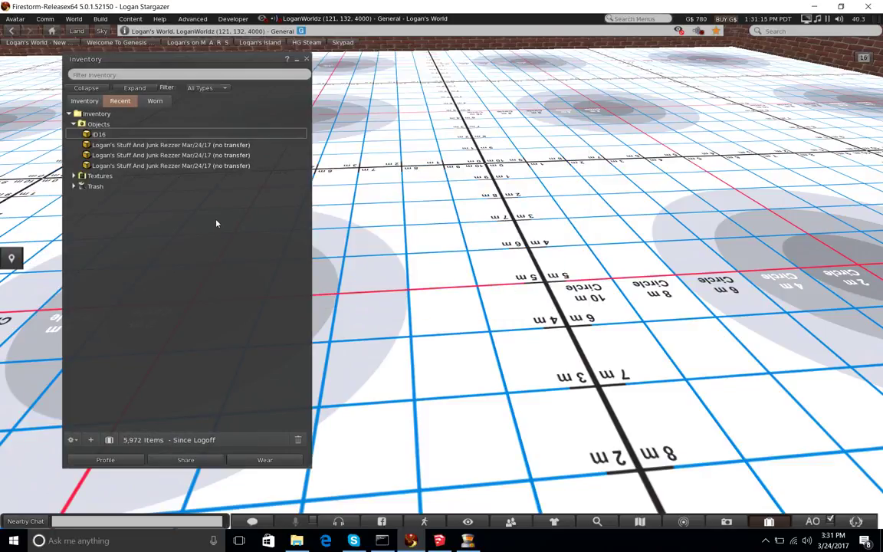
# - Rez ID16 from inventory into the world and unlink it into separate pieces
pyautogui.click(227, 132)
pyautogui.moveTo(508, 284); pyautogui.dragTo(508, 285)
pyautogui.press('Escape')
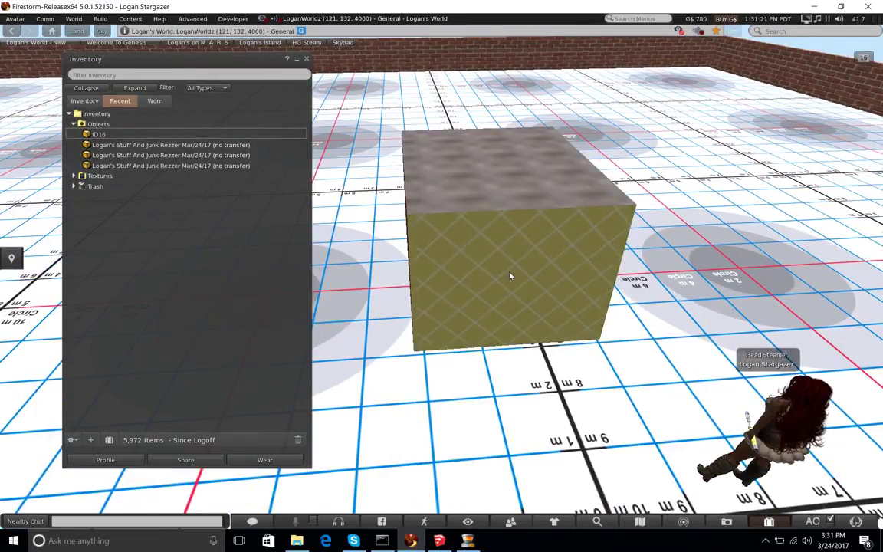
pyautogui.rightClick(499, 243)
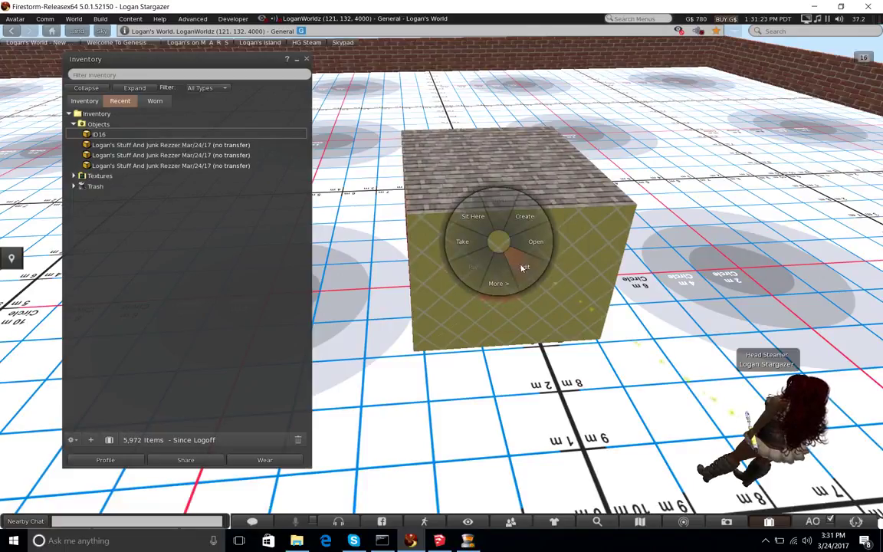
pyautogui.click(537, 277)
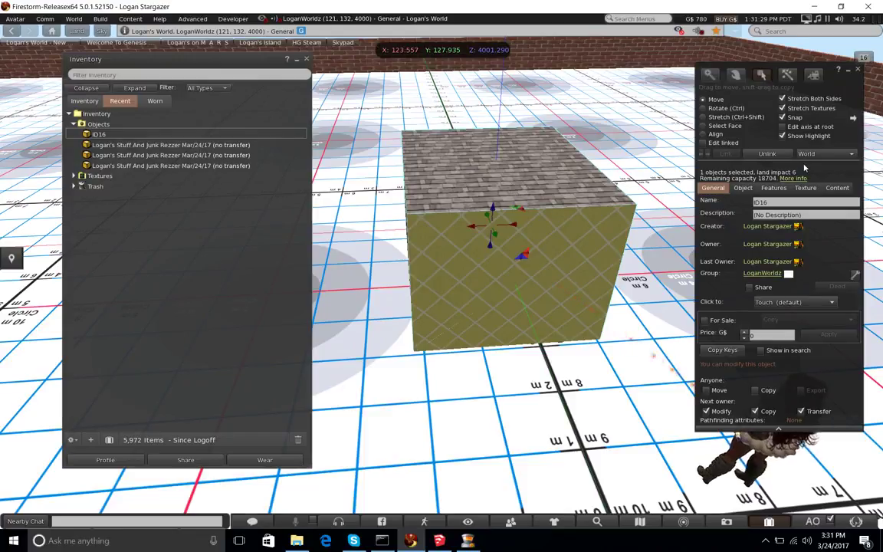
pyautogui.scroll(-3, 635, 174)
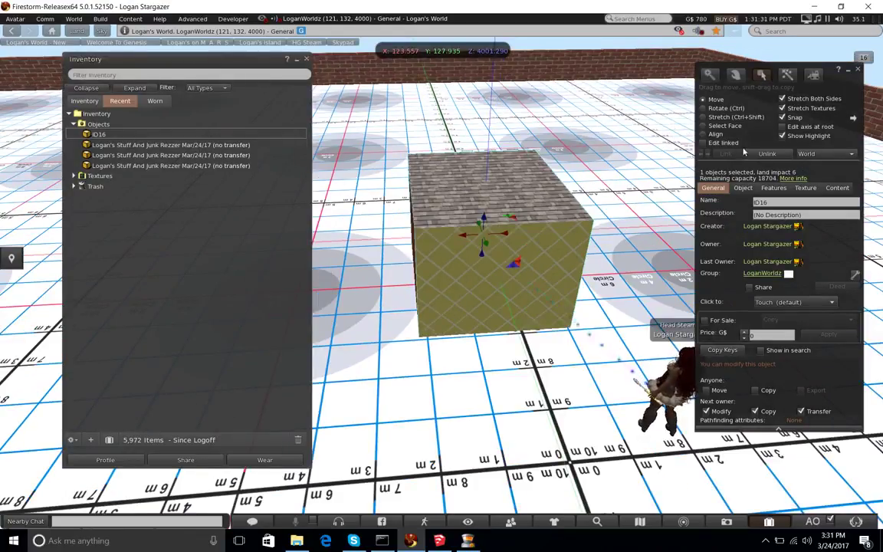
pyautogui.click(769, 154)
pyautogui.click(419, 256)
# - Lift the brick top slab above the box and move the yellow panel right
pyautogui.click(590, 160)
pyautogui.click(589, 160)
pyautogui.moveTo(488, 196); pyautogui.dragTo(526, 233)
pyautogui.click(487, 250)
pyautogui.moveTo(460, 230); pyautogui.dragTo(611, 243)
pyautogui.keyDown('alt'); pyautogui.scroll(-10, 441, 276); pyautogui.keyUp('alt')
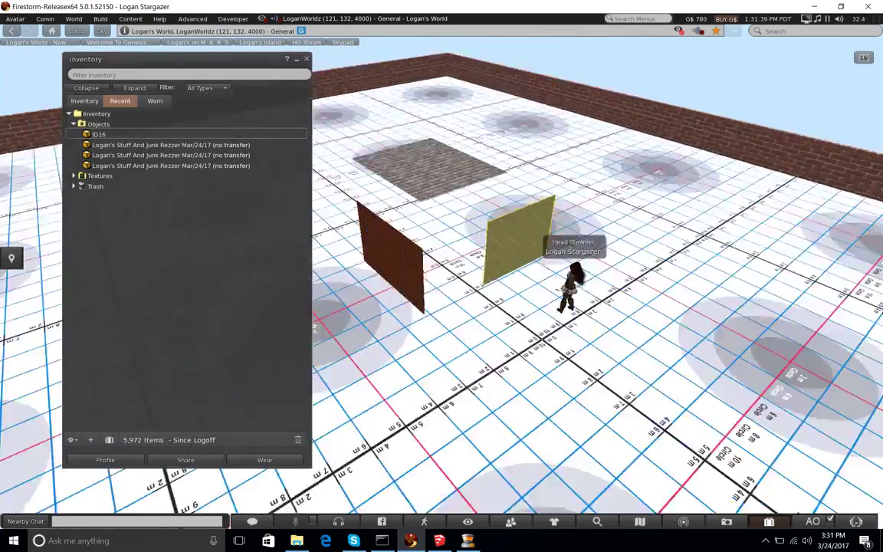
pyautogui.keyDown('alt'); pyautogui.scroll(10, 441, 276); pyautogui.keyUp('alt')
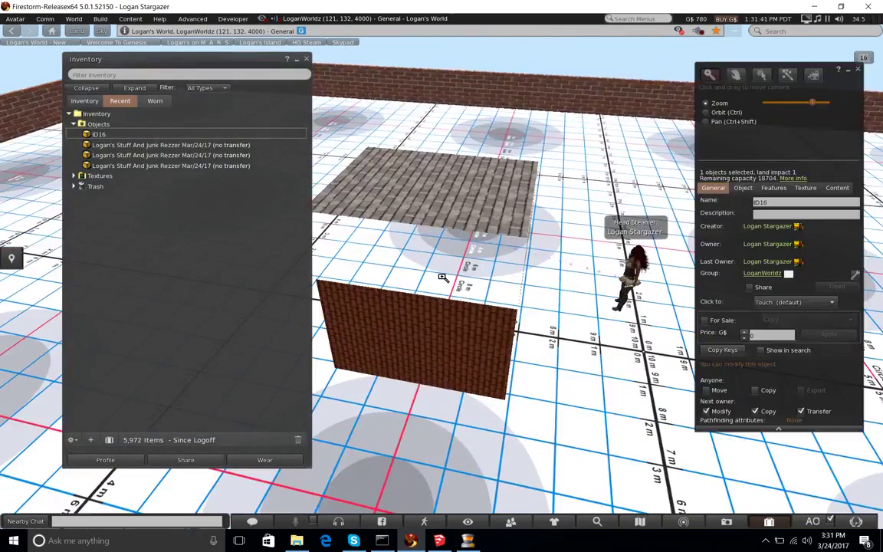
pyautogui.keyDown('alt'); pyautogui.moveTo(416, 303); pyautogui.dragTo(460, 264); pyautogui.keyUp('alt')
pyautogui.keyDown('alt'); pyautogui.scroll(-5, 558, 359); pyautogui.keyUp('alt')
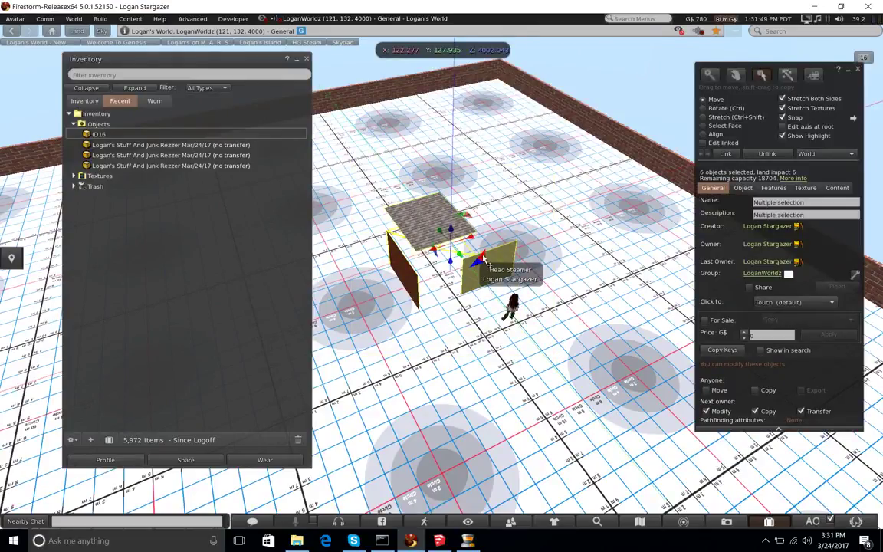
# - Delete the six box pieces from the world and close the build tools
pyautogui.press('Delete')
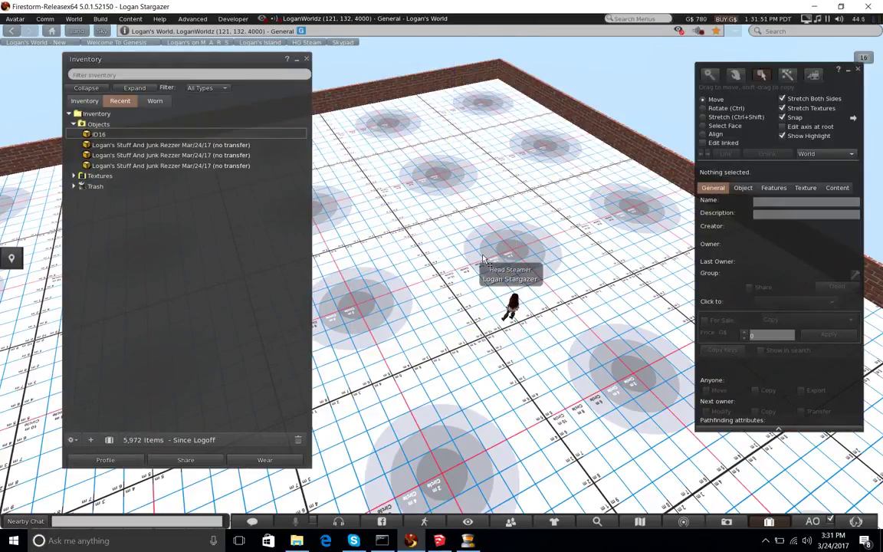
pyautogui.hotkey('ctrl', 'b')
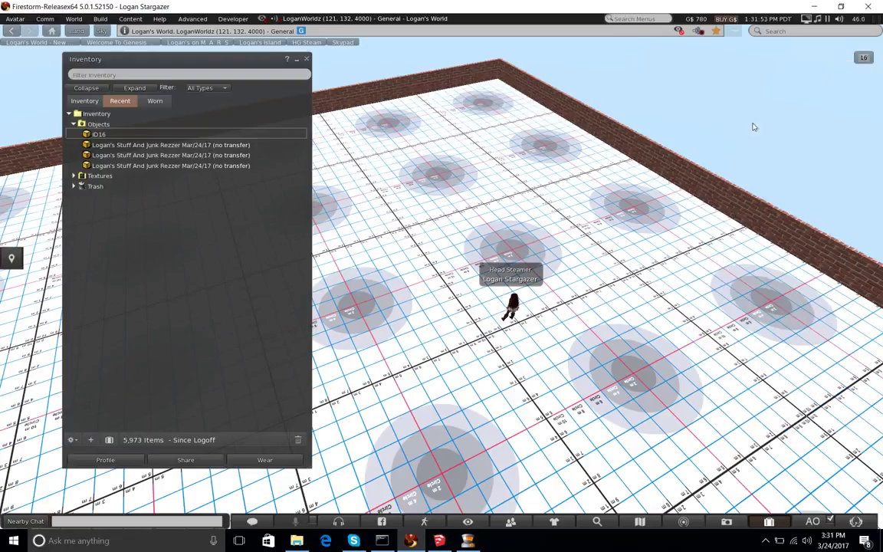
pyautogui.press('Escape')
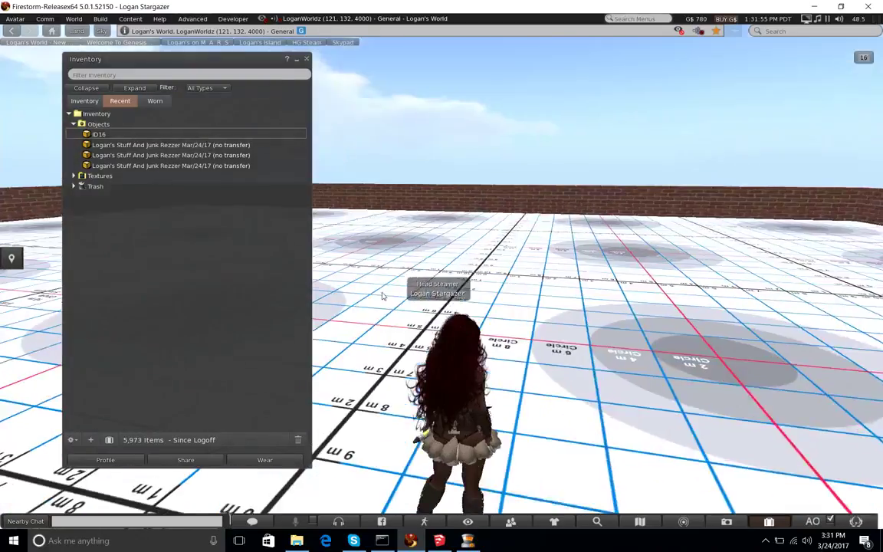
# - Delete the ID16 item from the inventory
pyautogui.rightClick(105, 136)
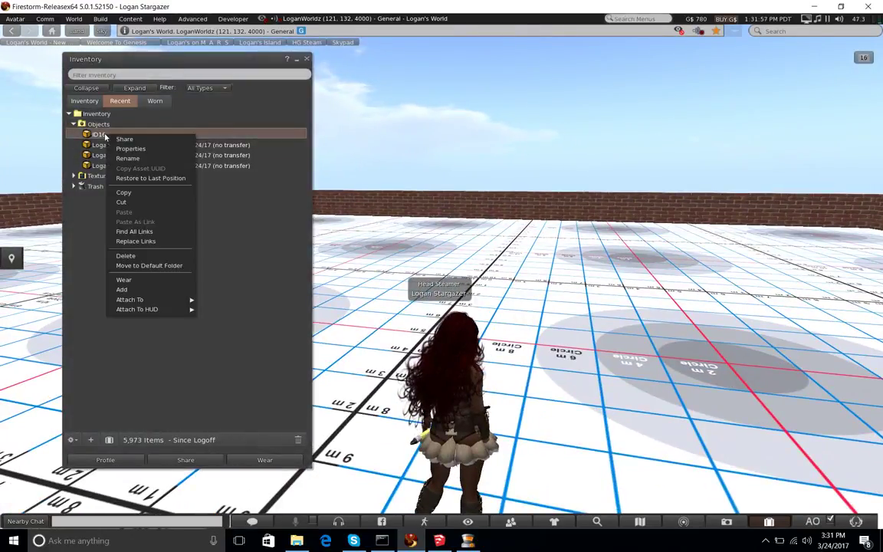
pyautogui.click(138, 256)
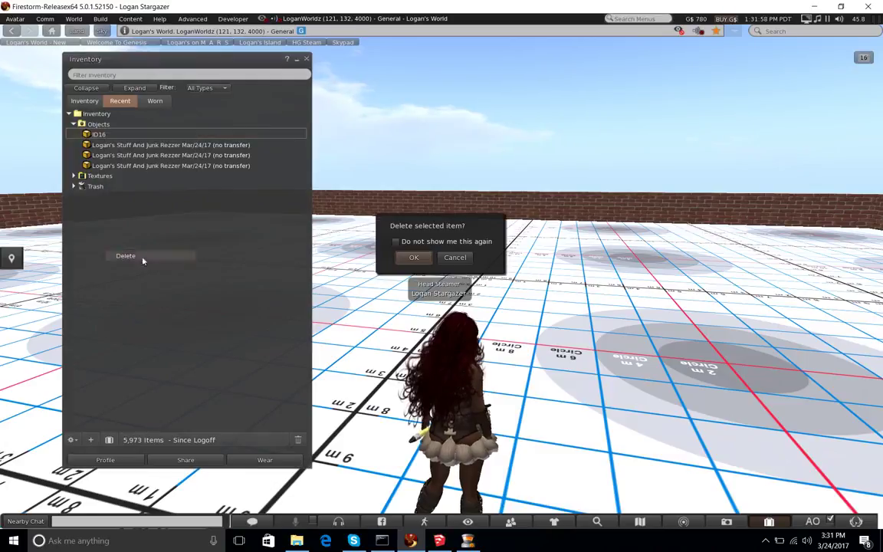
pyautogui.click(413, 257)
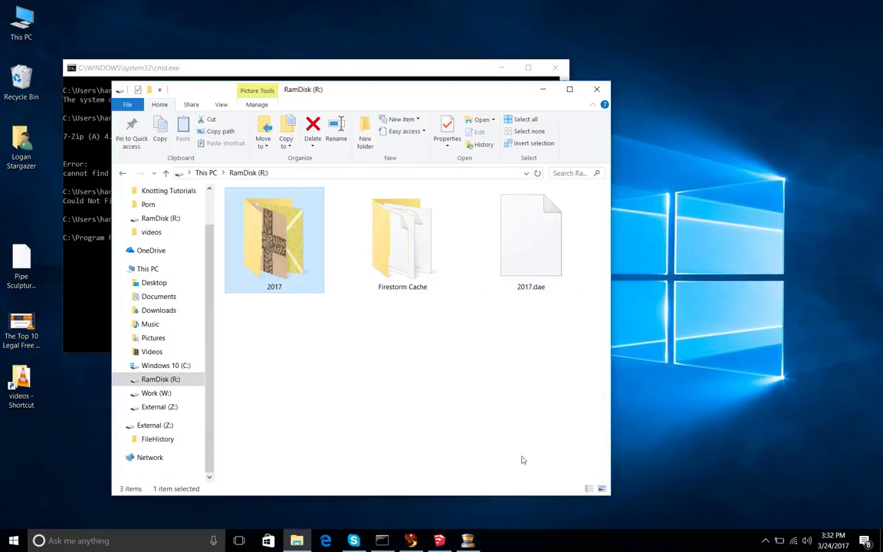
# - Permanently delete the 2017 folder and 2017.dae, keeping Firestorm Cache, then return to SketchUp
pyautogui.moveTo(259, 357); pyautogui.dragTo(549, 247)
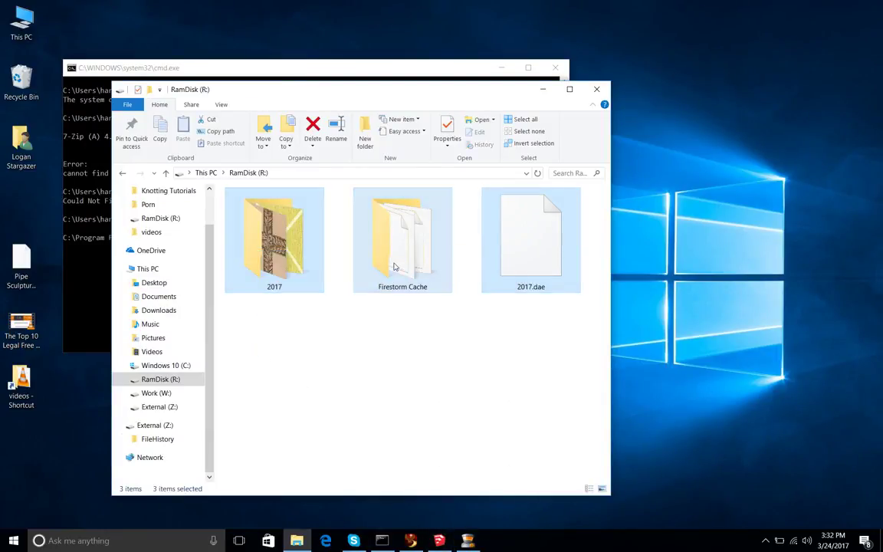
pyautogui.keyDown('ctrl'); pyautogui.click(395, 266); pyautogui.keyUp('ctrl')
pyautogui.hotkey('shift', 'Delete')
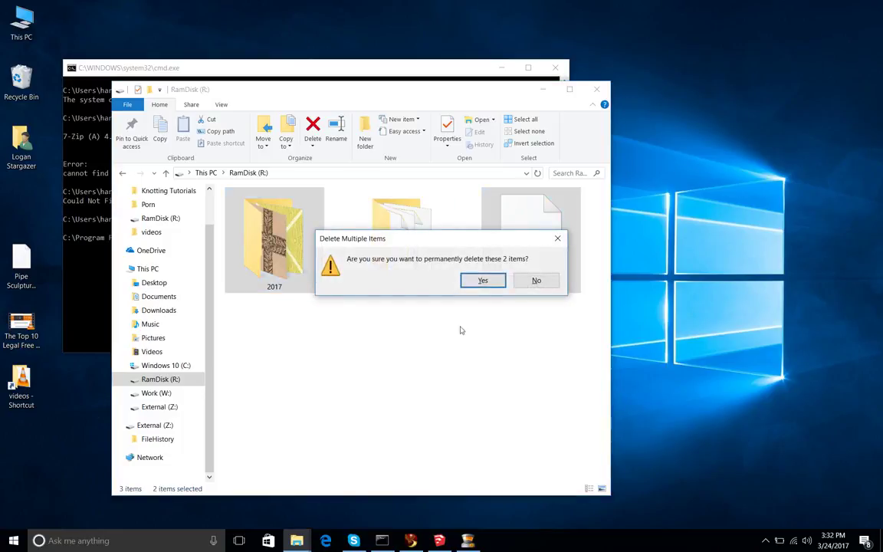
pyautogui.click(481, 282)
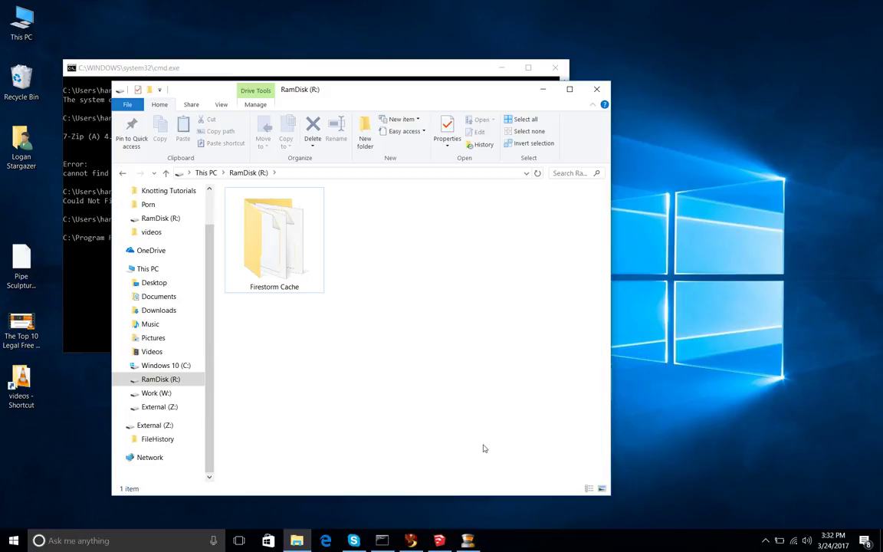
pyautogui.click(442, 542)
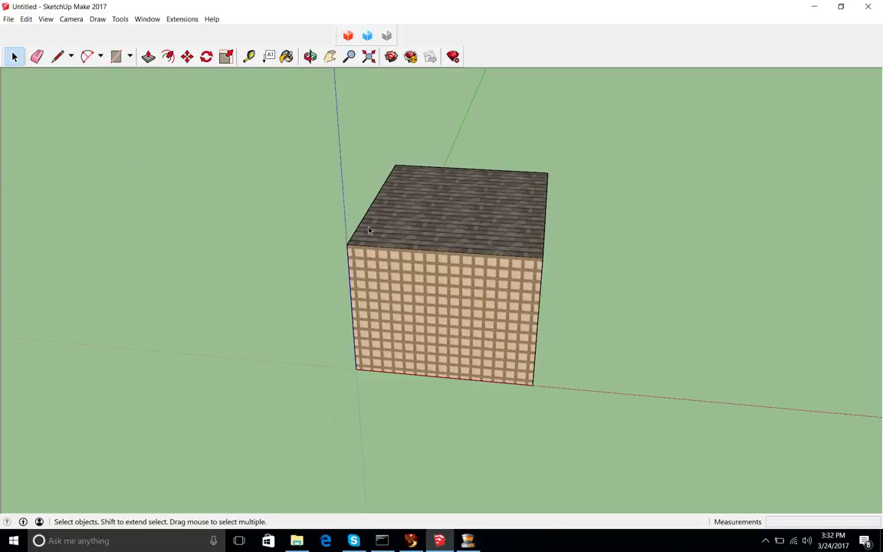
# - Save the model to RamDisk as '7 thing' in SketchUp Version 7 format, then close SketchUp
pyautogui.click(9, 19)
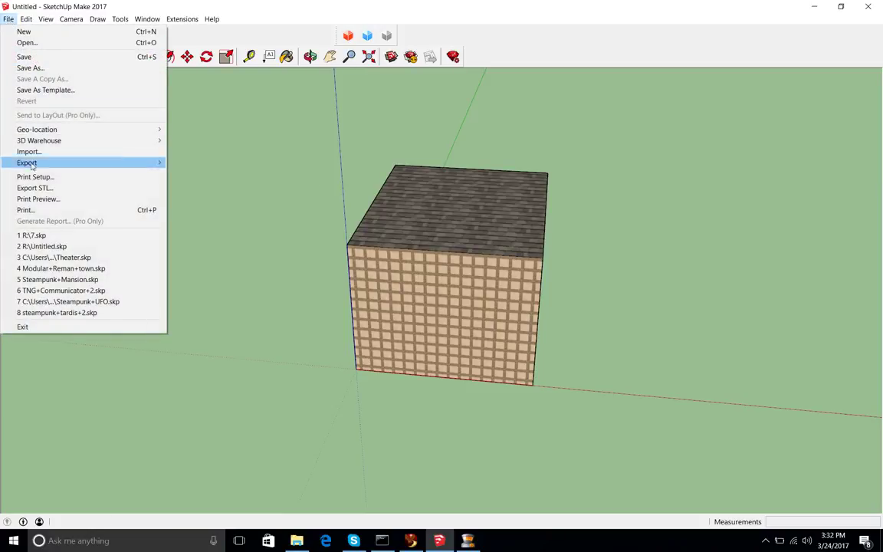
pyautogui.click(38, 67)
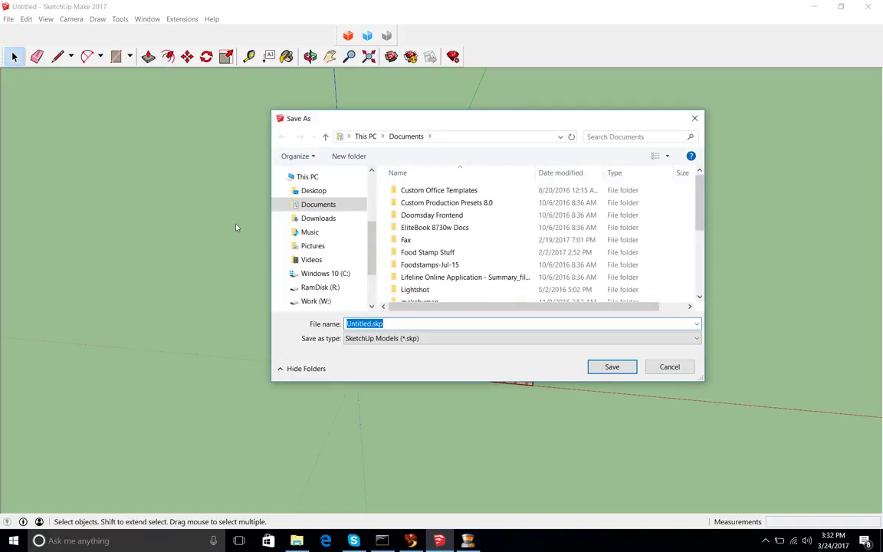
pyautogui.click(318, 287)
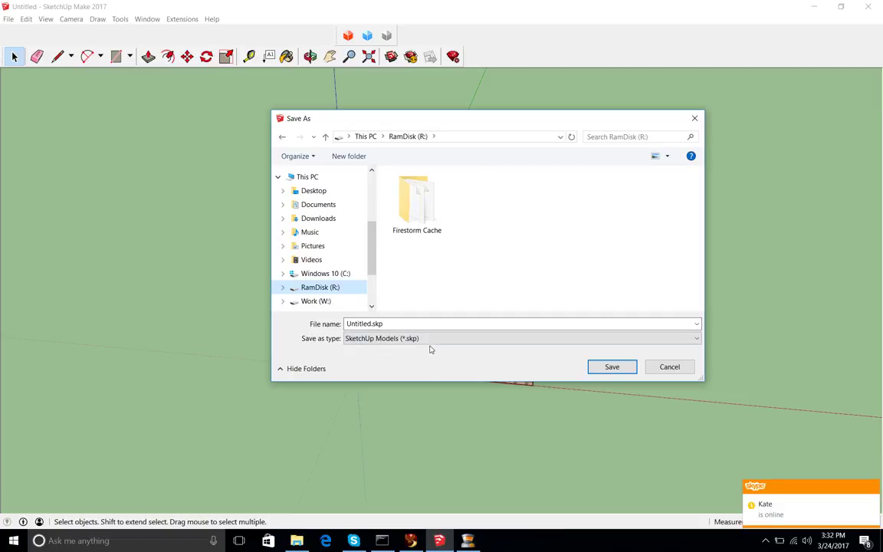
pyautogui.moveTo(399, 323); pyautogui.dragTo(304, 330)
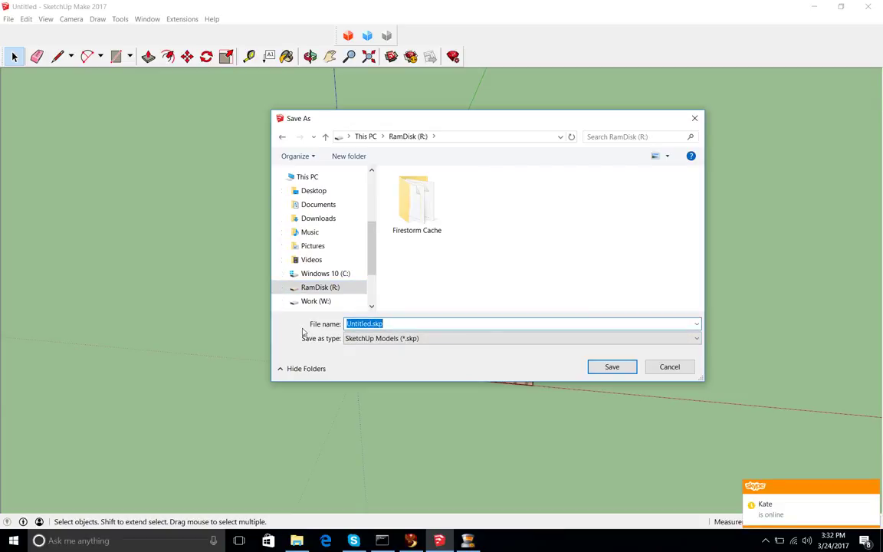
pyautogui.write('7 thing')
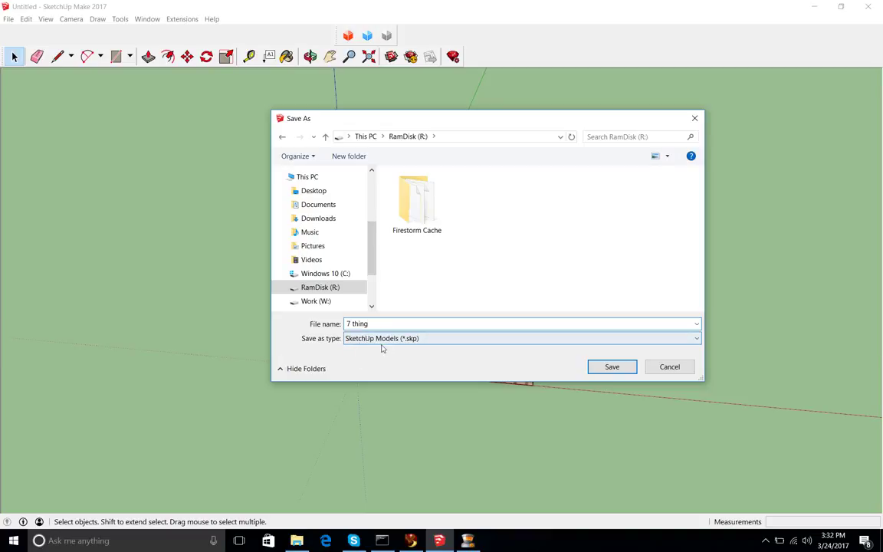
pyautogui.click(696, 339)
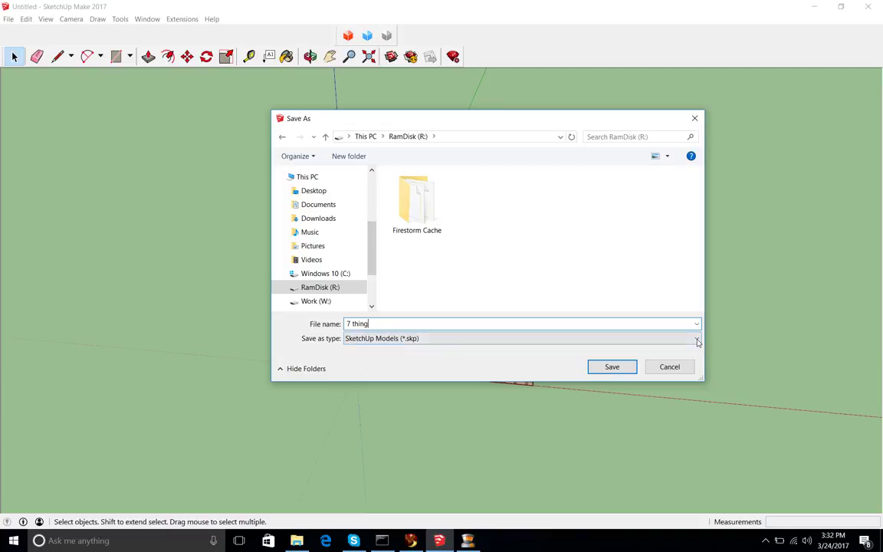
pyautogui.click(383, 405)
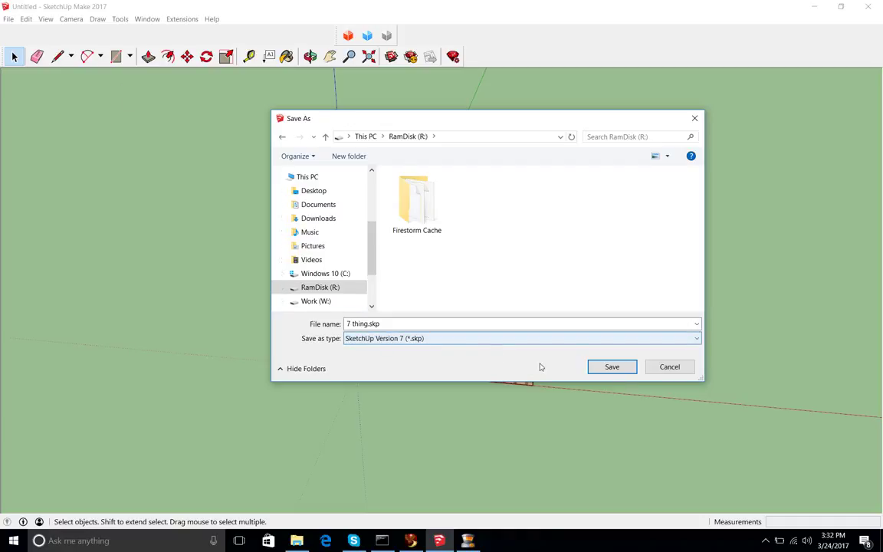
pyautogui.click(612, 367)
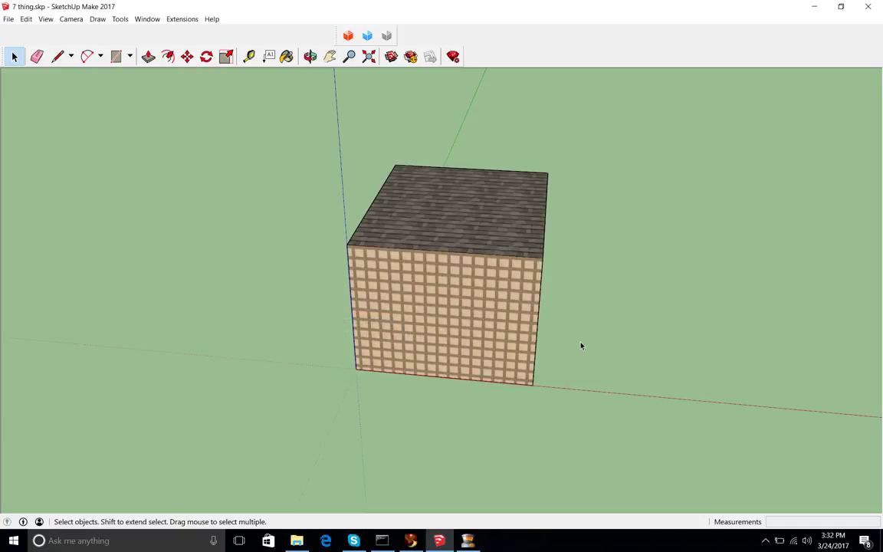
pyautogui.click(869, 8)
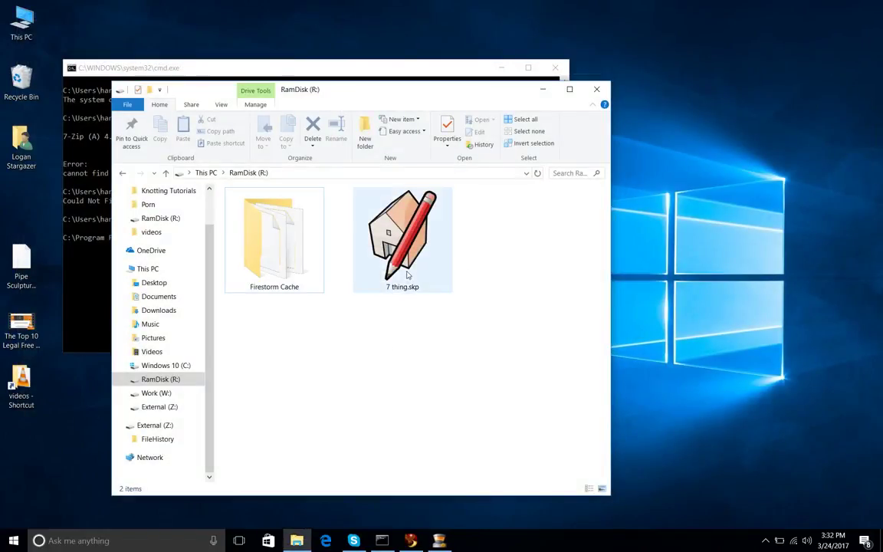
# - Open 7 thing.skp from RamDisk in SketchUp 7
pyautogui.click(408, 273)
pyautogui.doubleClick(408, 273)
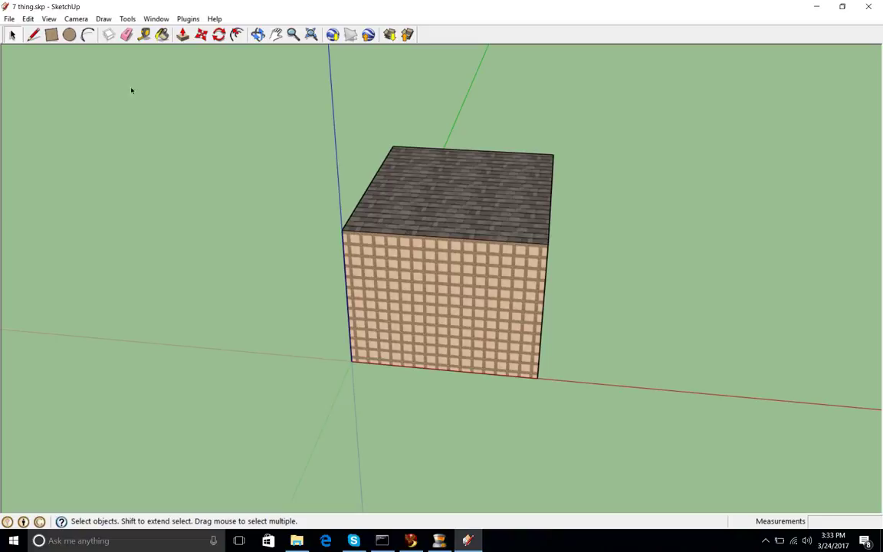
# - Export the model as Google Earth file 7 thing.kmz onto RamDisk (R:), then close SketchUp
pyautogui.click(9, 19)
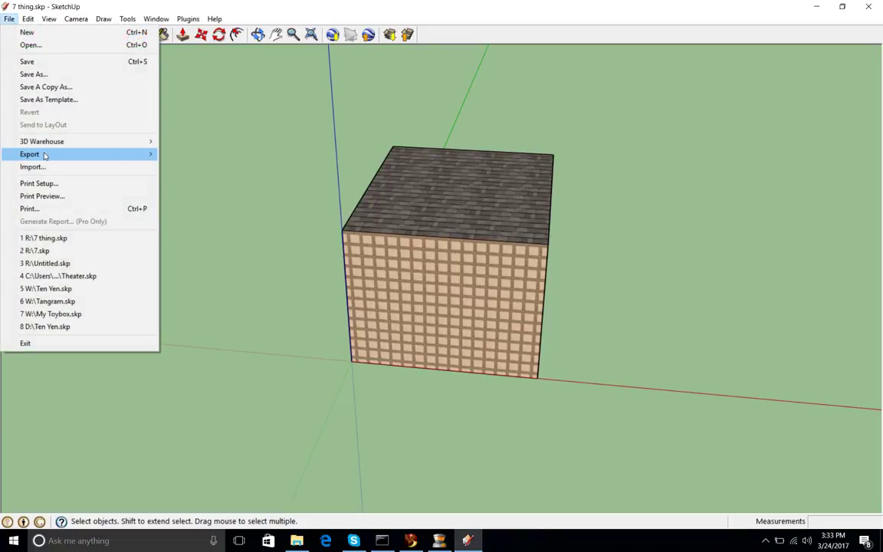
pyautogui.moveTo(45, 155)
pyautogui.click(188, 158)
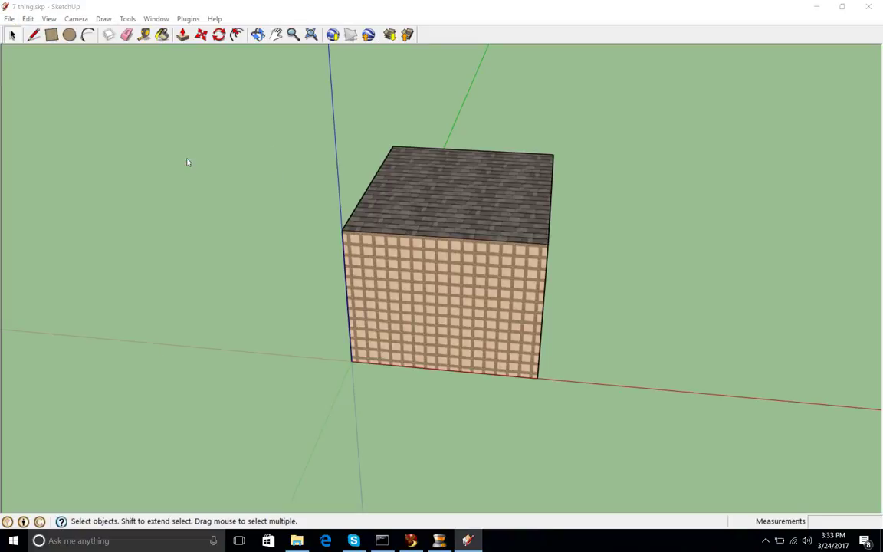
pyautogui.click(313, 280)
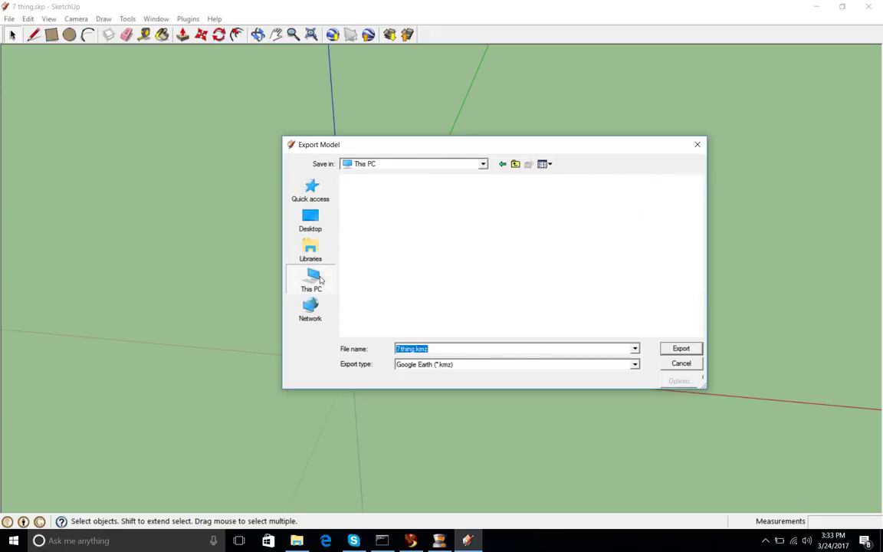
pyautogui.scroll(-1, 477, 308)
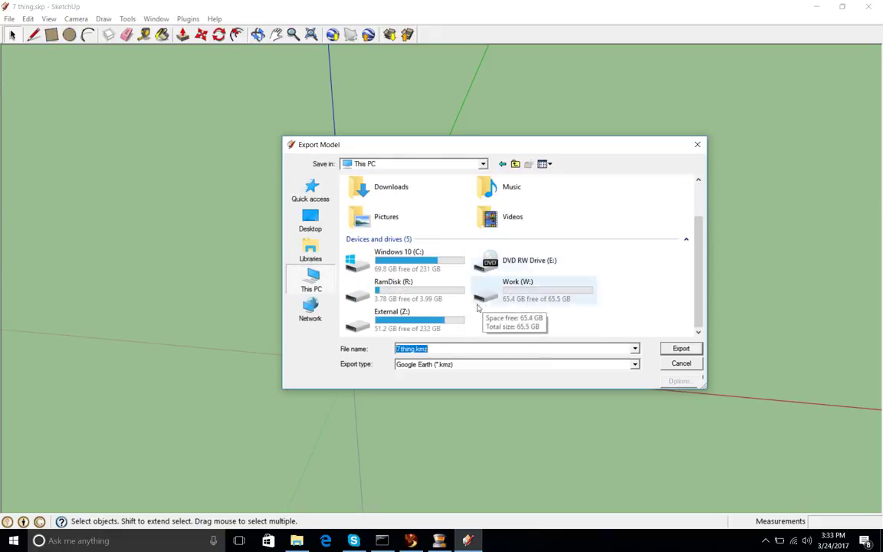
pyautogui.doubleClick(357, 293)
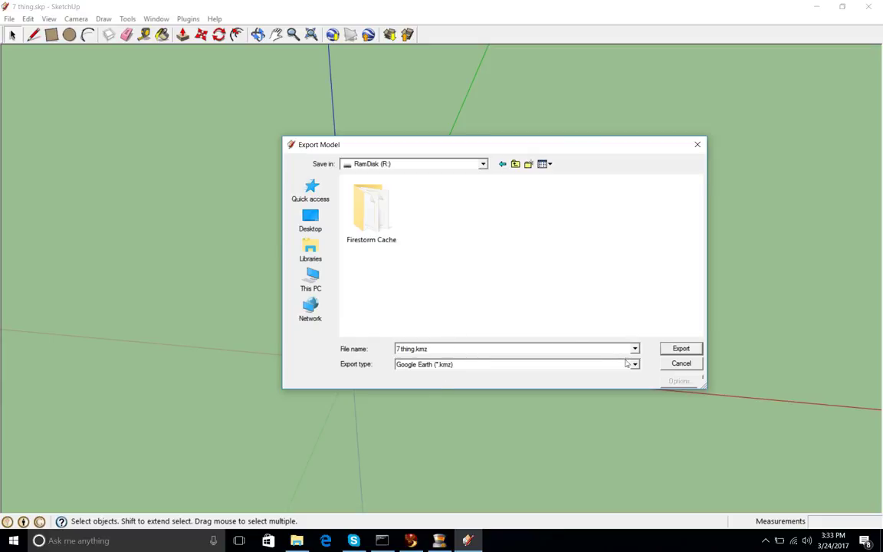
pyautogui.click(679, 350)
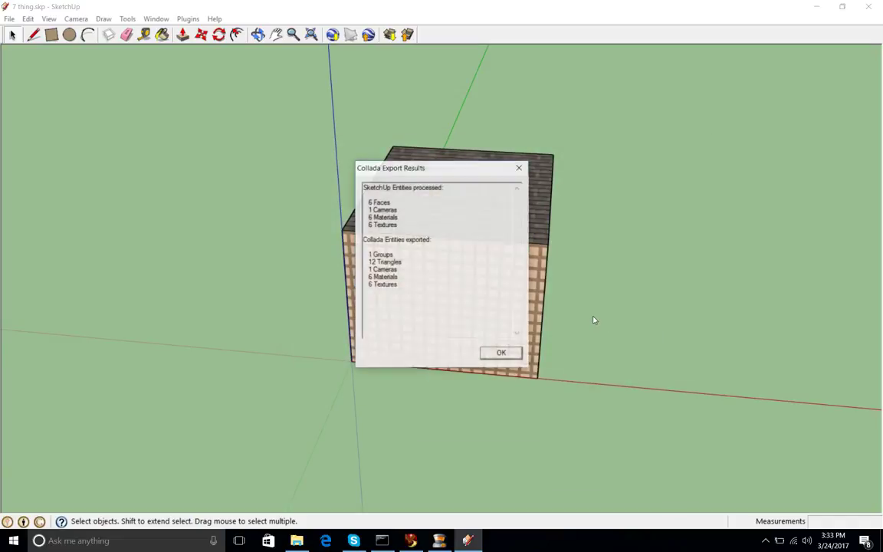
pyautogui.click(501, 354)
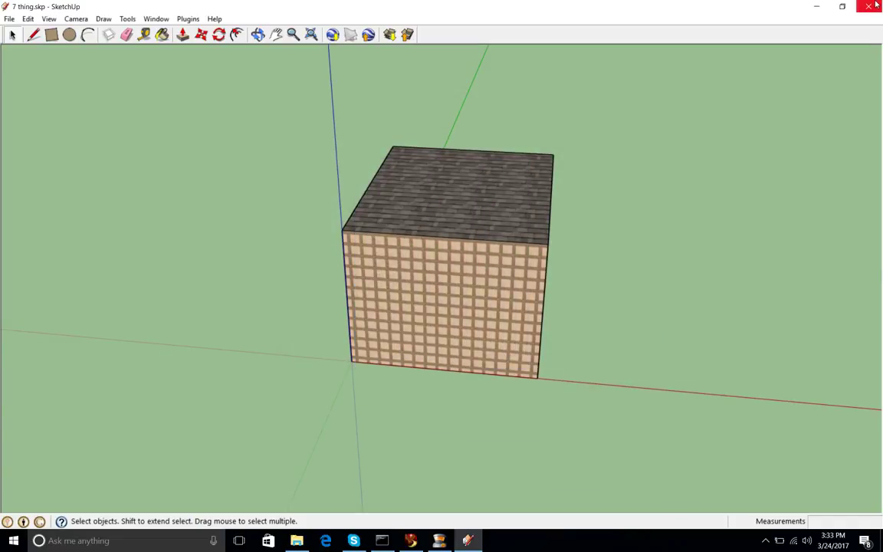
pyautogui.hotkey('alt', 'F4')
pyautogui.click(458, 350)
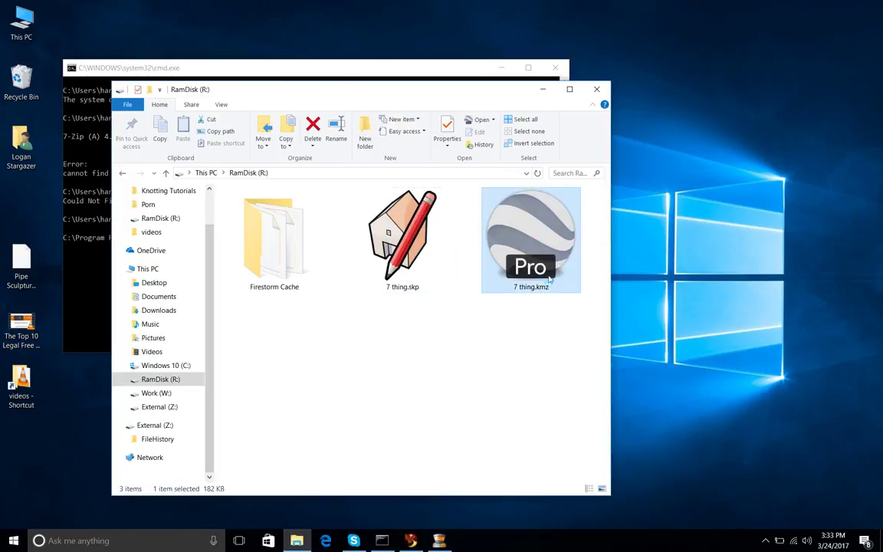
# - Rename 7 thing.kmz to 7 thing.zip, accepting the extension change
pyautogui.rightClick(523, 228)
pyautogui.click(555, 503)
pyautogui.press('End')
pyautogui.press('BackSpace')
pyautogui.press('BackSpace')
pyautogui.press('BackSpace')
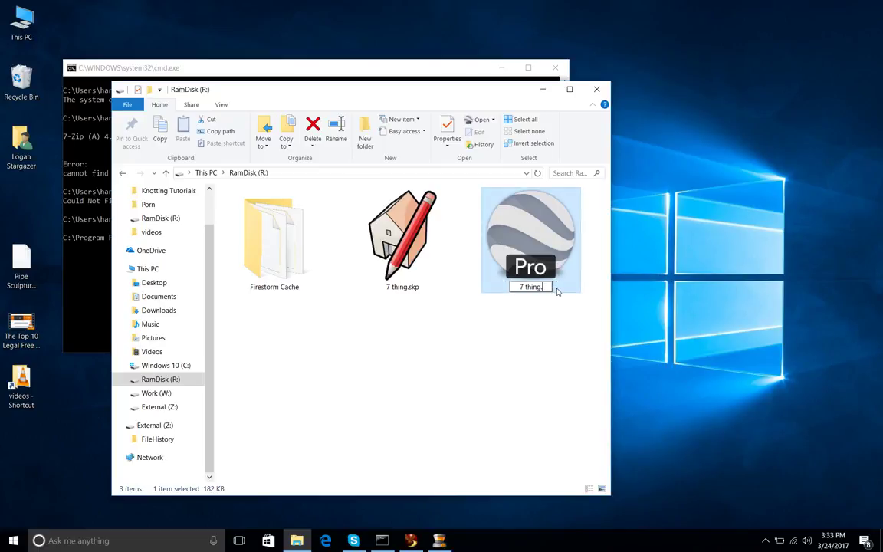
pyautogui.write('zip')
pyautogui.press('Return')
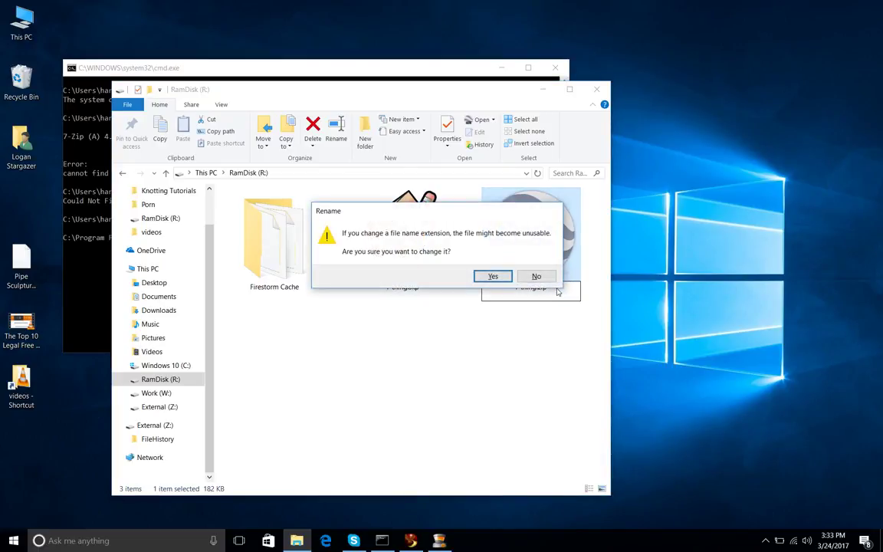
pyautogui.click(493, 276)
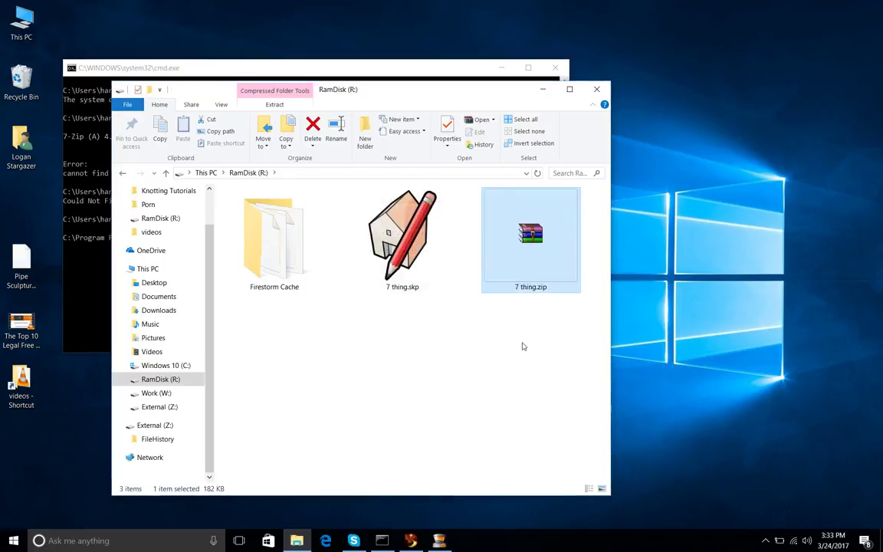
# - Extract 7 thing.zip into RamDisk, check the images and models folders, then switch to Firestorm
pyautogui.moveTo(532, 238); pyautogui.dragTo(455, 418, button='right')
pyautogui.click(495, 436)
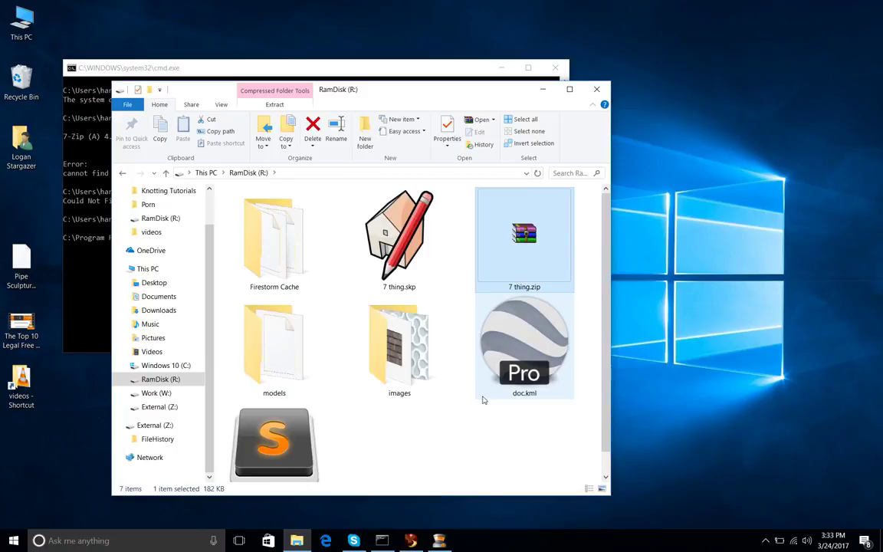
pyautogui.click(299, 460)
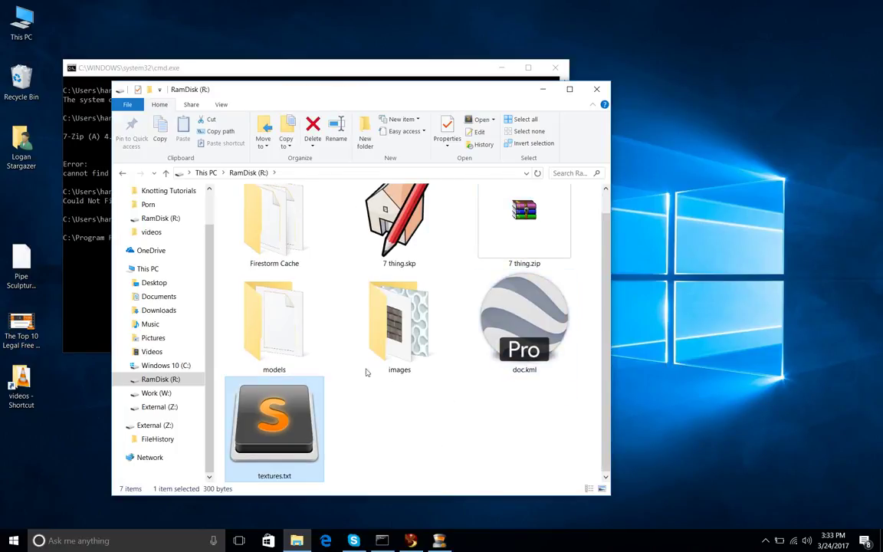
pyautogui.doubleClick(398, 351)
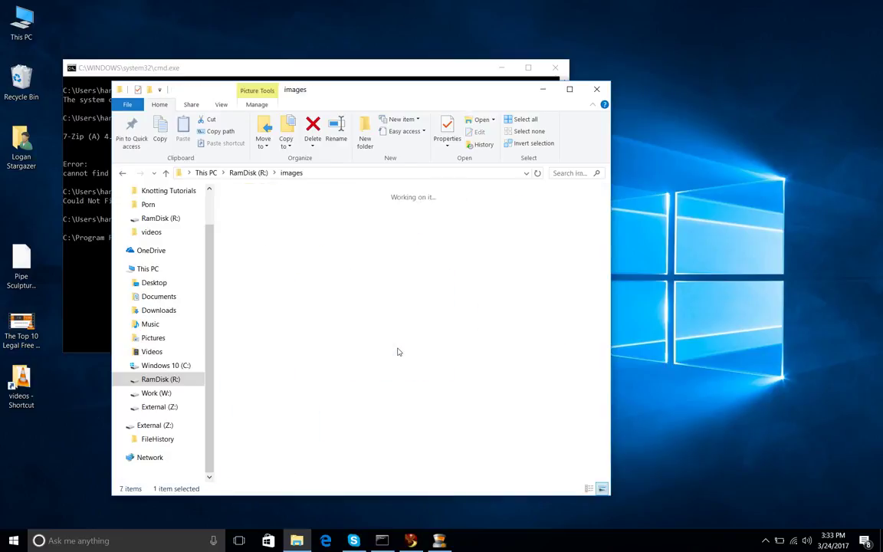
pyautogui.click(166, 174)
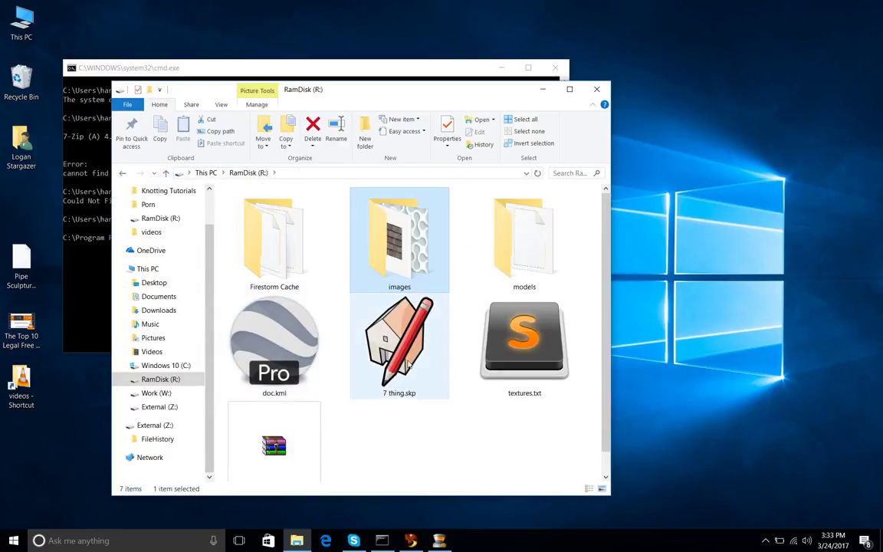
pyautogui.doubleClick(491, 222)
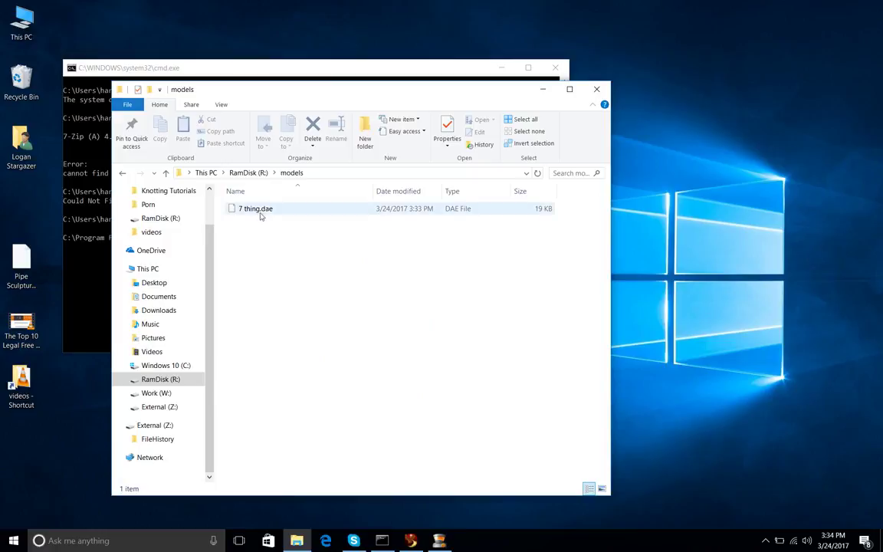
pyautogui.click(166, 172)
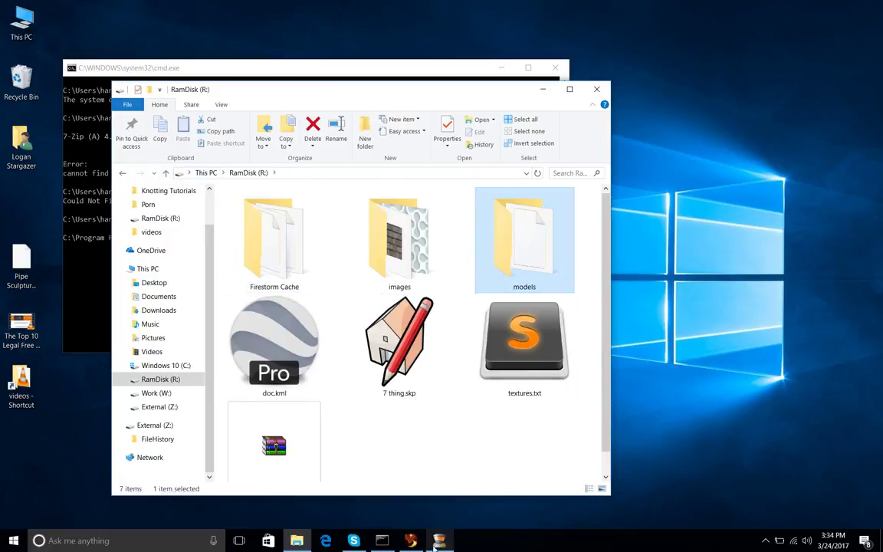
pyautogui.click(410, 541)
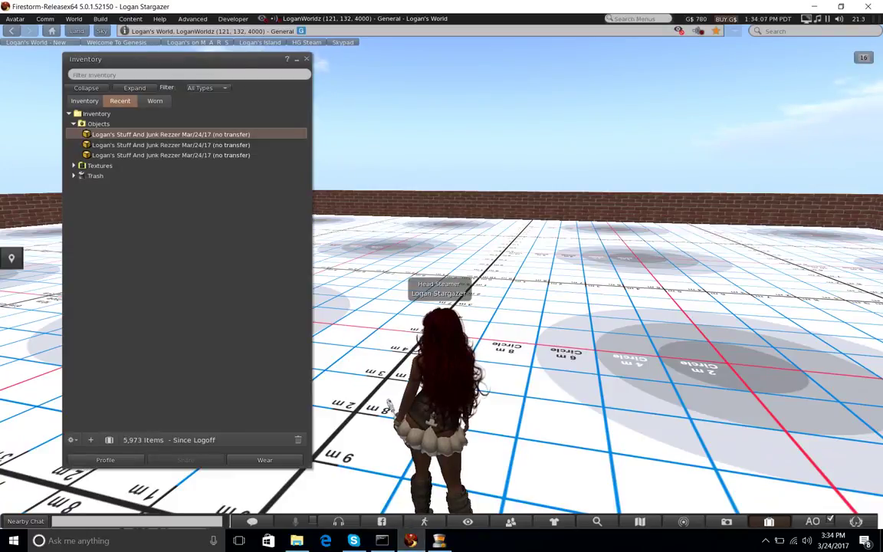
# - Upload models\7 thing.dae as a mesh model with Include textures ticked
pyautogui.click(100, 19)
pyautogui.moveTo(164, 158)
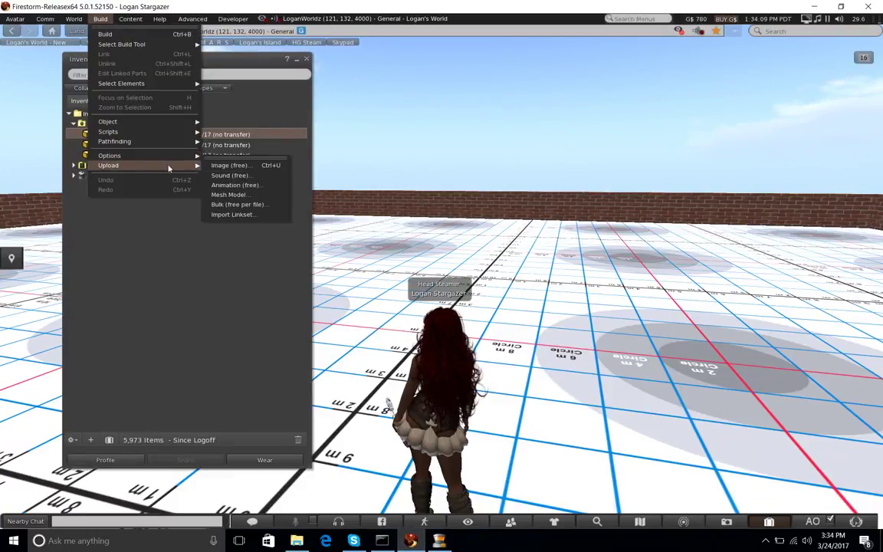
pyautogui.click(240, 196)
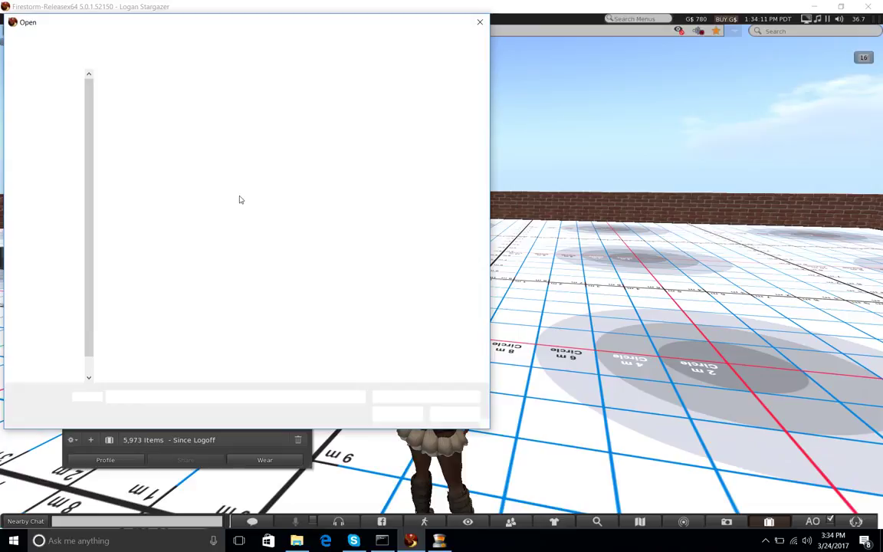
pyautogui.doubleClick(270, 121)
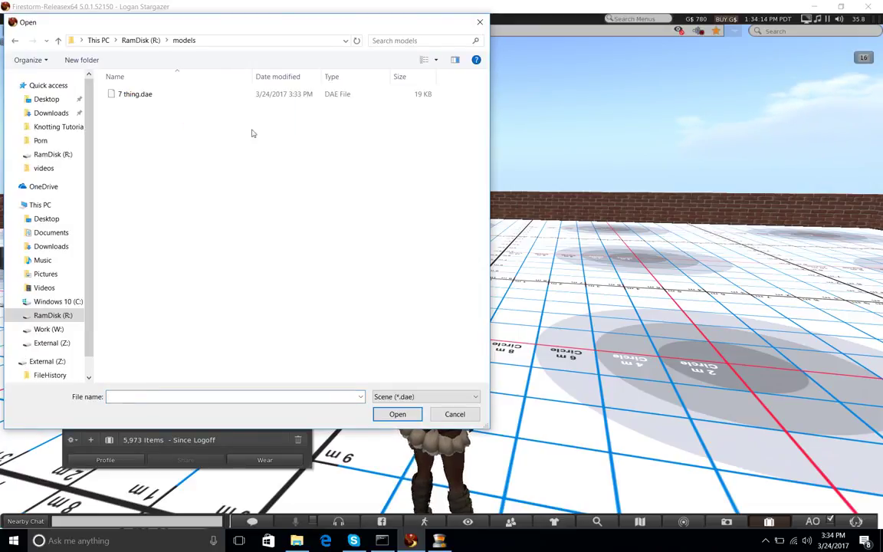
pyautogui.doubleClick(129, 95)
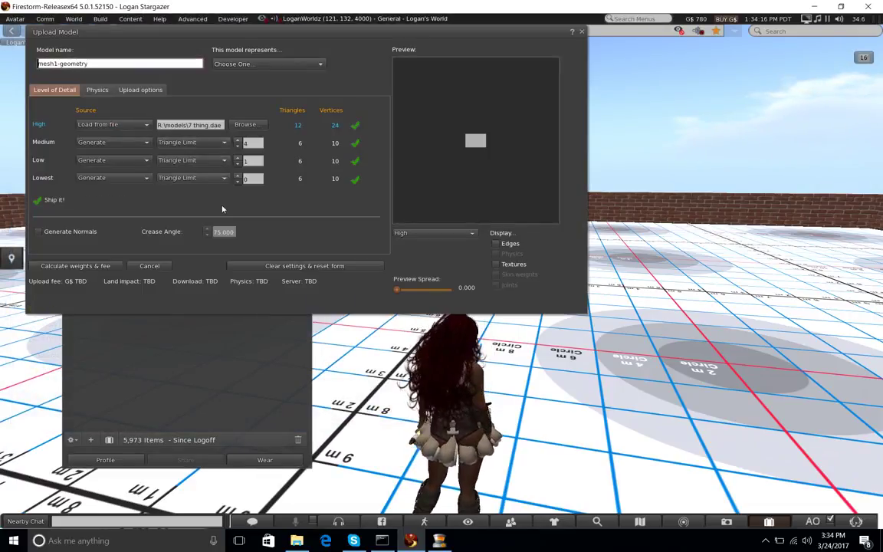
pyautogui.click(141, 90)
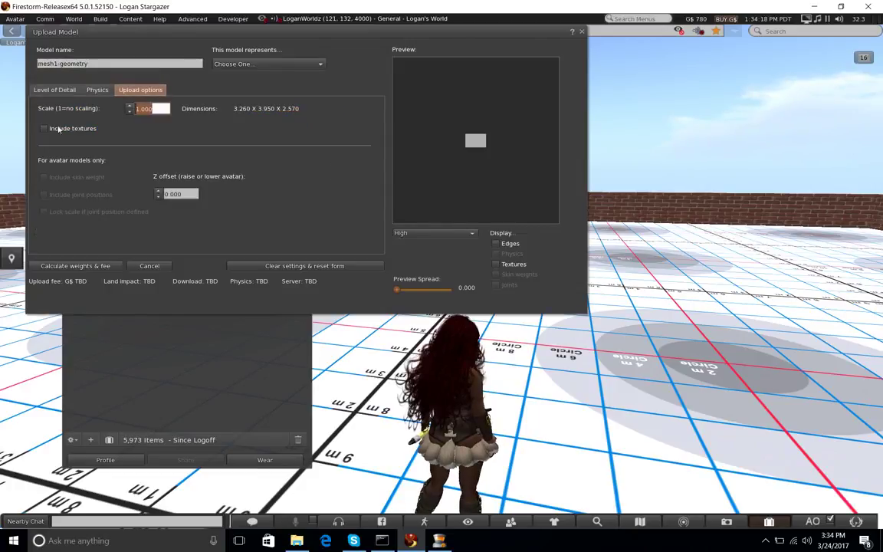
pyautogui.click(91, 265)
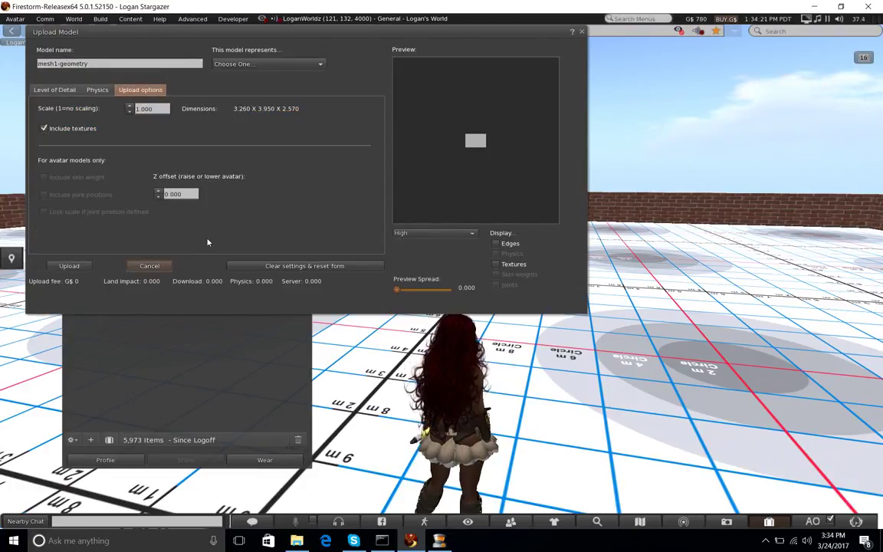
pyautogui.click(69, 266)
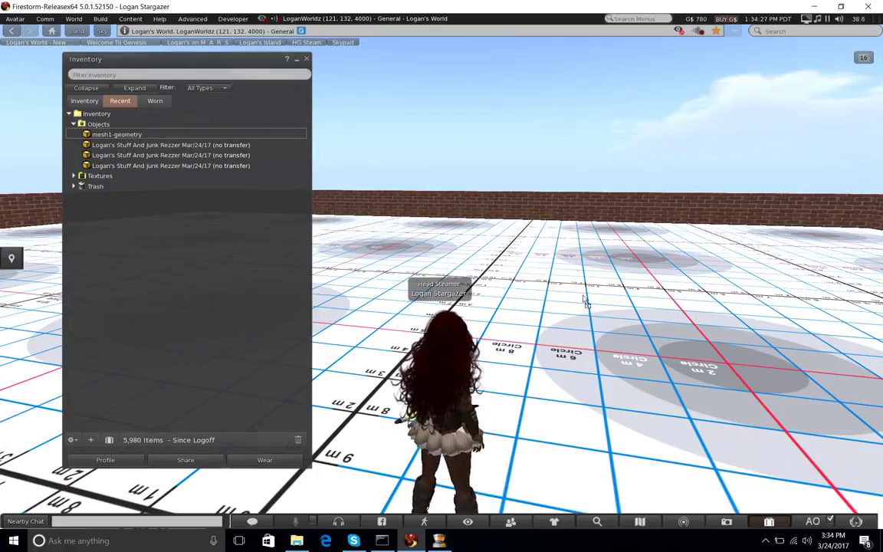
# - Rez mesh1-geometry from inventory beside the avatar and start editing it
pyautogui.moveTo(588, 354); pyautogui.dragTo(588, 354)
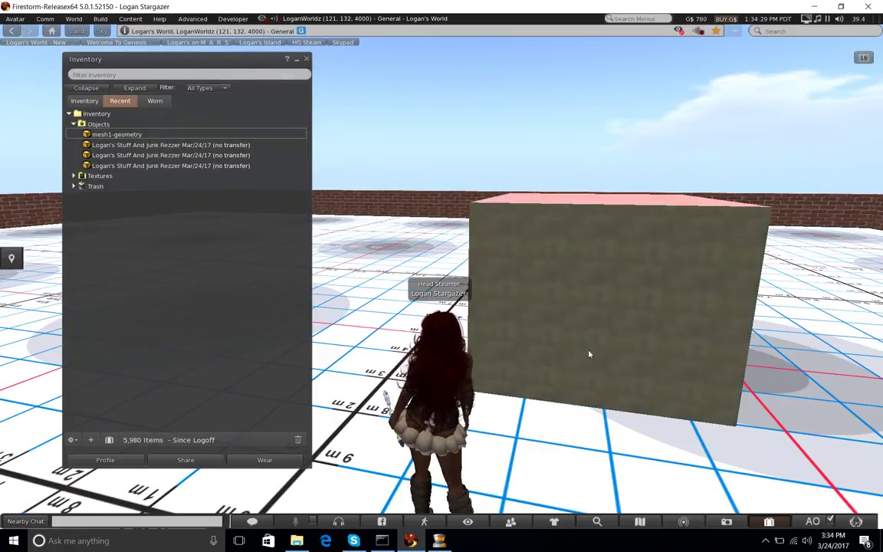
pyautogui.rightClick(602, 292)
pyautogui.click(625, 315)
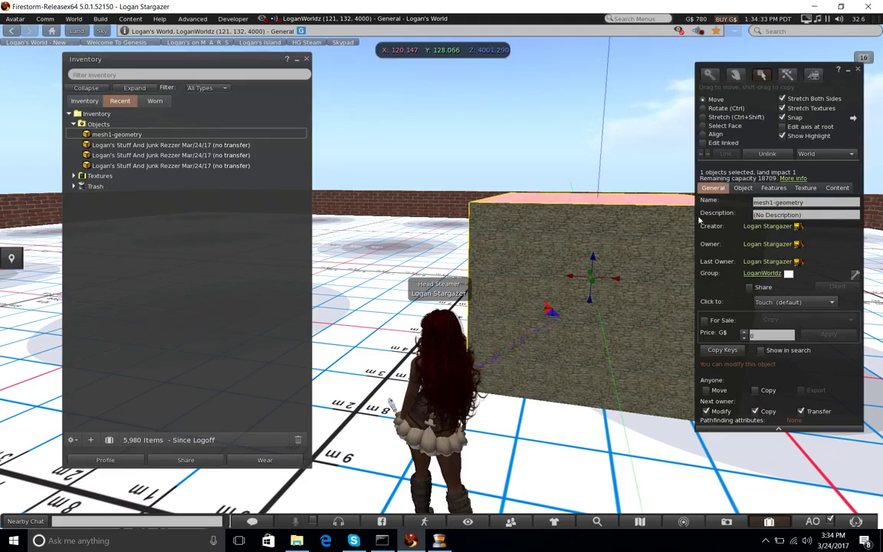
# - Reselect the mesh box and raise it along the Z axis to 4002.000
pyautogui.keyDown('alt'); pyautogui.moveTo(576, 253); pyautogui.dragTo(611, 223); pyautogui.keyUp('alt')
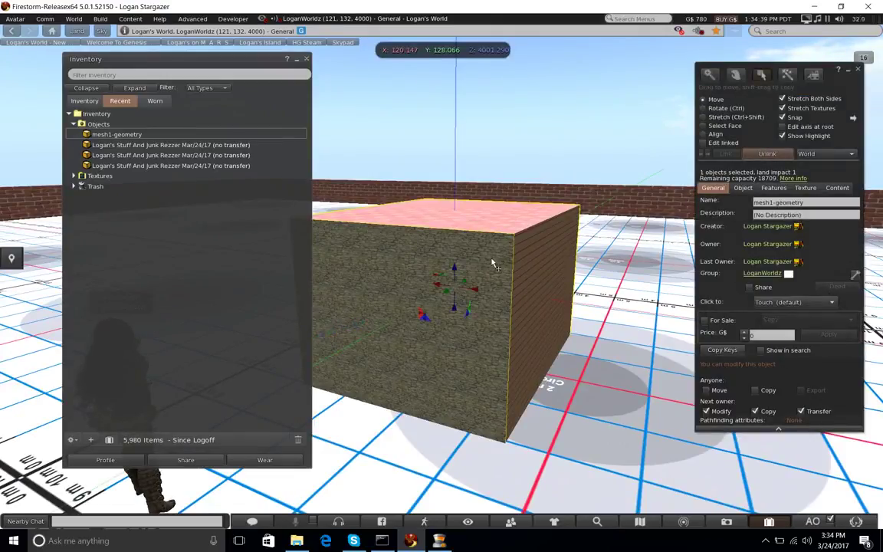
pyautogui.click(543, 260)
pyautogui.click(543, 261)
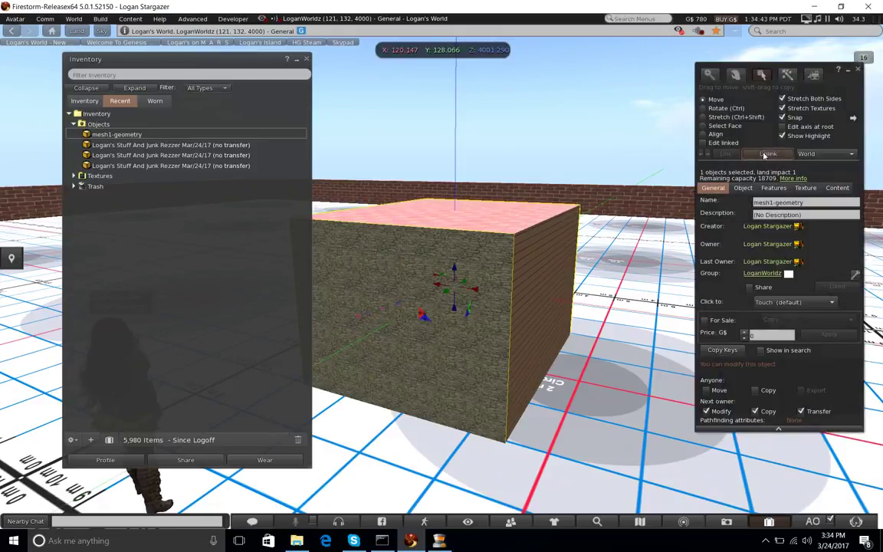
pyautogui.moveTo(455, 268); pyautogui.dragTo(493, 249)
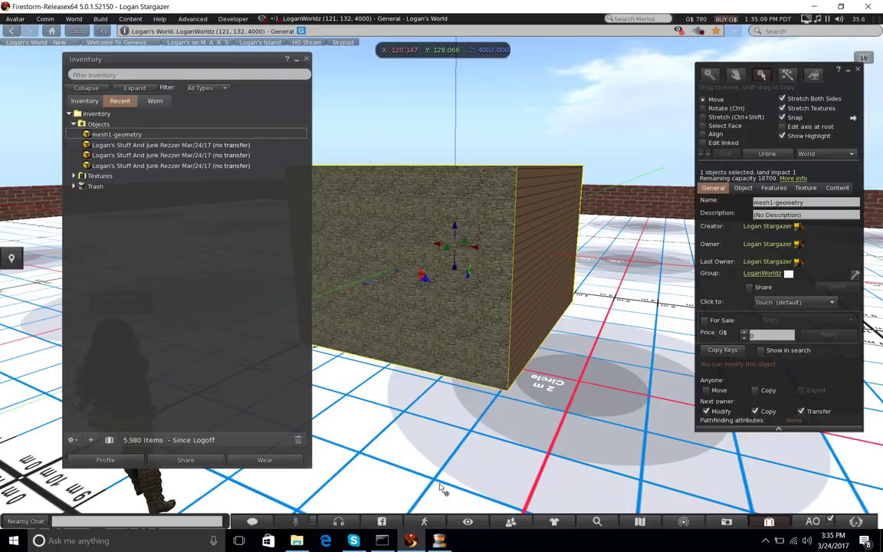
pyautogui.click(442, 541)
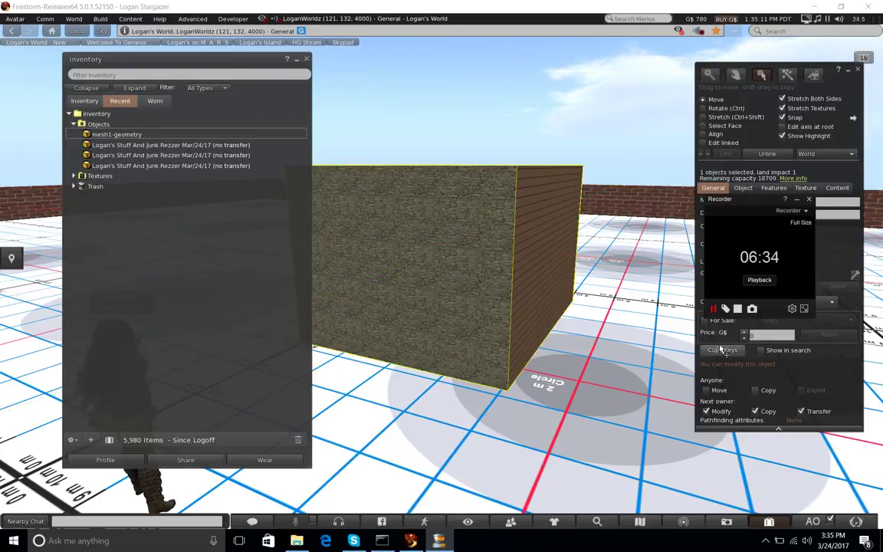